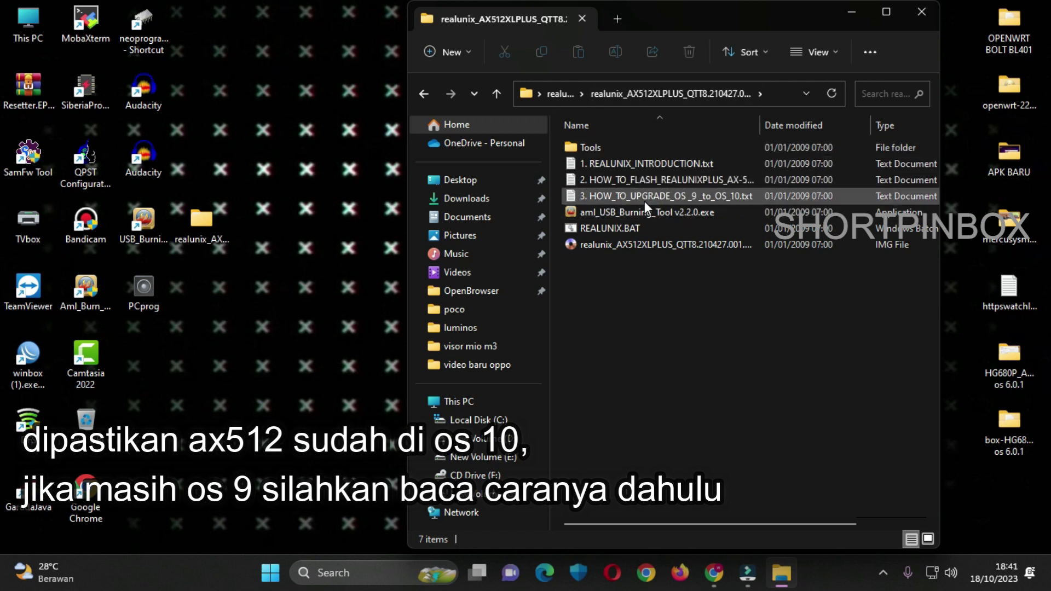
Close the realunix firmware folder and start USB_Burning_Tool V2.2.4 from its desktop shortcut
{"action": "left_click", "coordinate": [921, 12]}
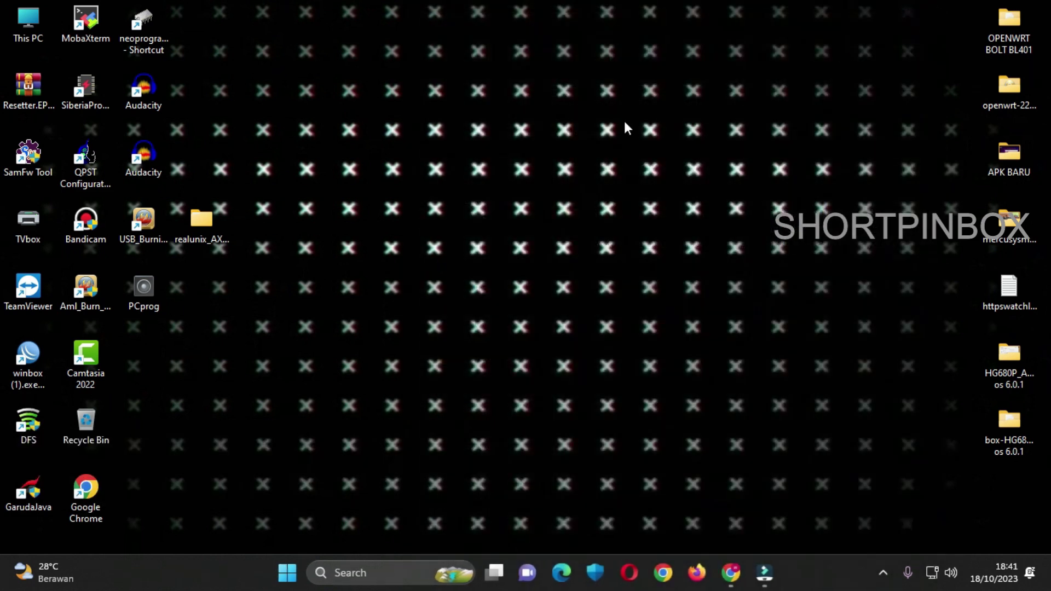
{"action": "left_click", "coordinate": [484, 195]}
{"action": "double_click", "coordinate": [144, 220]}
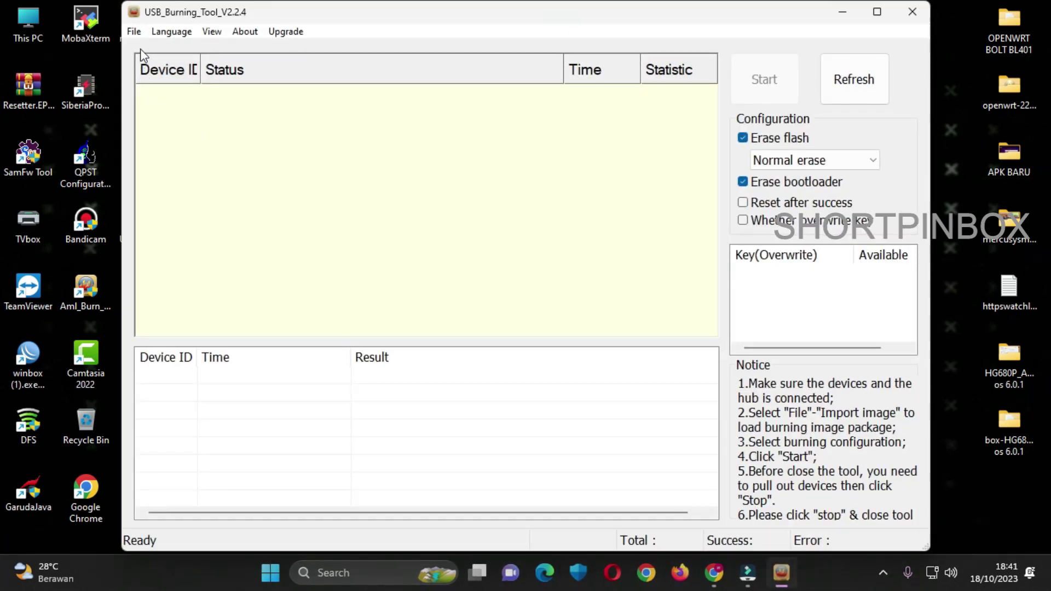
Import the realunix_AX512XLPLUS_QTT8.210427.0 image (1,806,727 KB) via File > Import image
{"action": "left_click", "coordinate": [135, 32]}
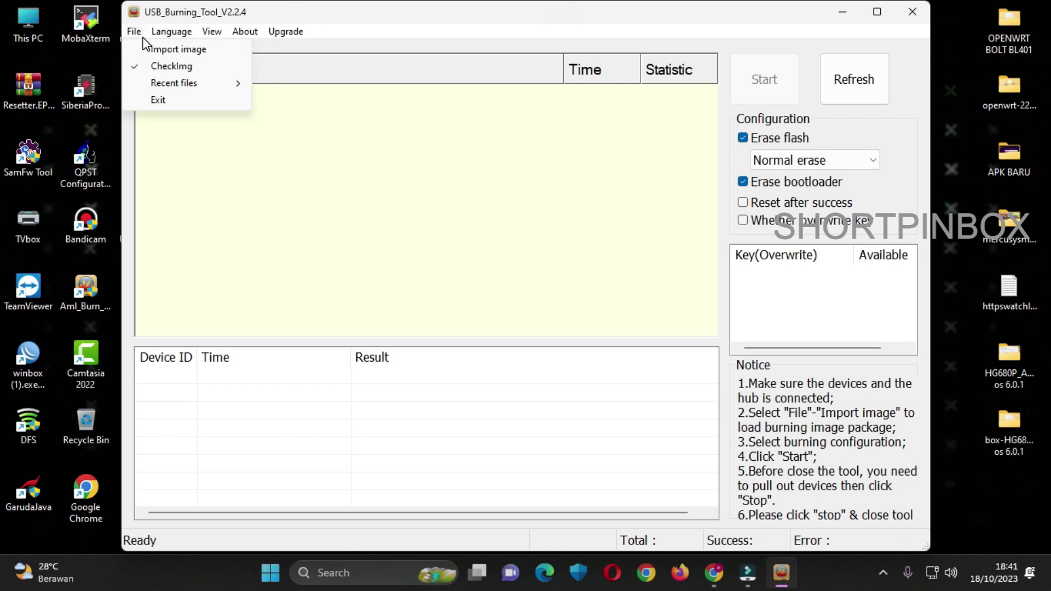
{"action": "left_click", "coordinate": [143, 48]}
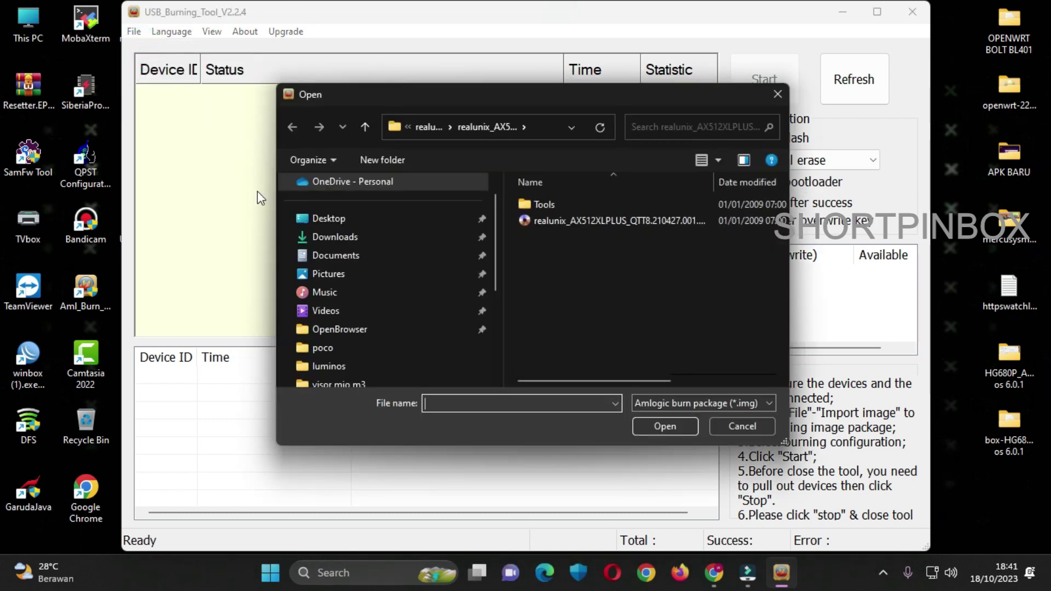
{"action": "left_click", "coordinate": [569, 219]}
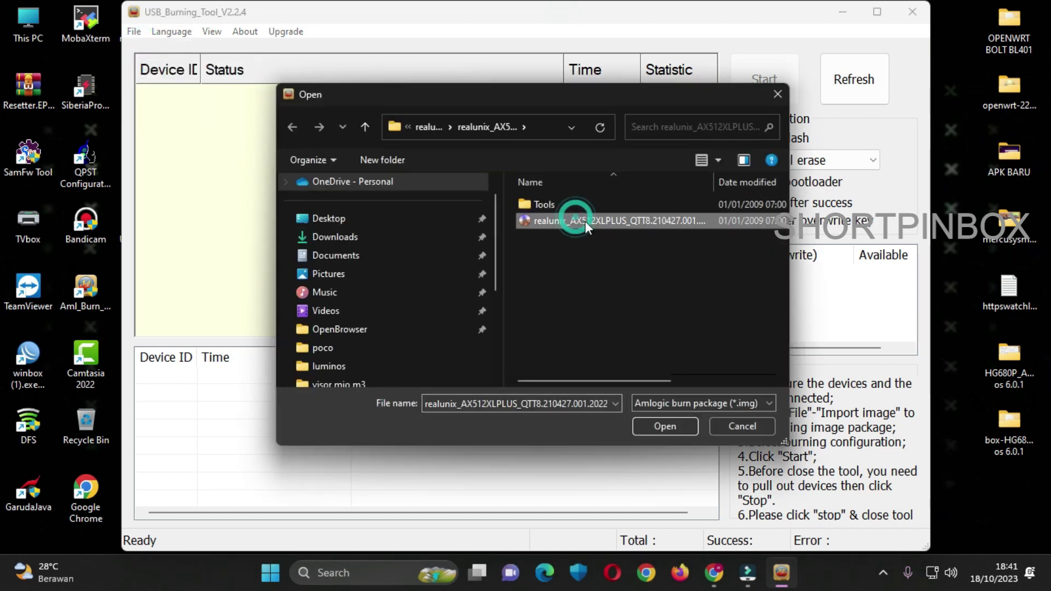
{"action": "left_click", "coordinate": [659, 425]}
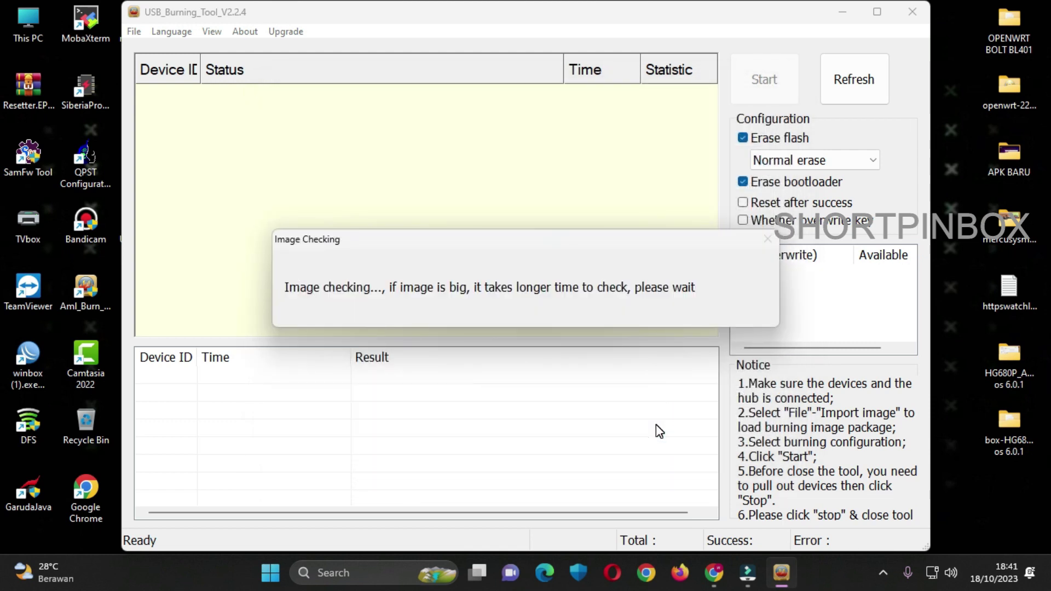
{"action": "left_click_drag", "start_coordinate": [551, 23], "coordinate": [441, 30]}
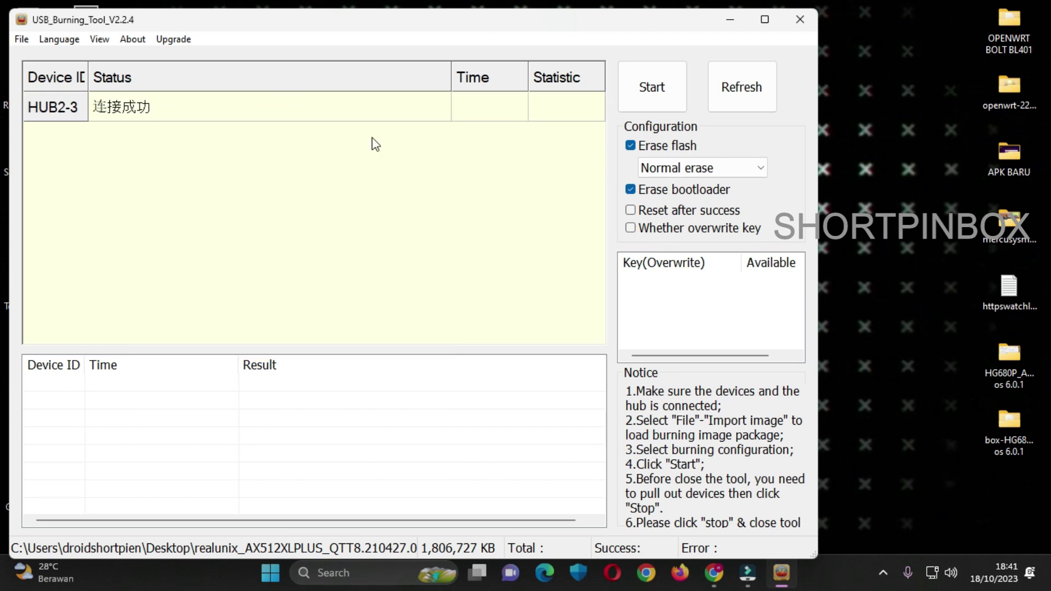
Burn HUB2-3 with Erase bootloader unchecked until 100% success, then stop the session
{"action": "left_click", "coordinate": [672, 189]}
{"action": "left_click", "coordinate": [659, 96]}
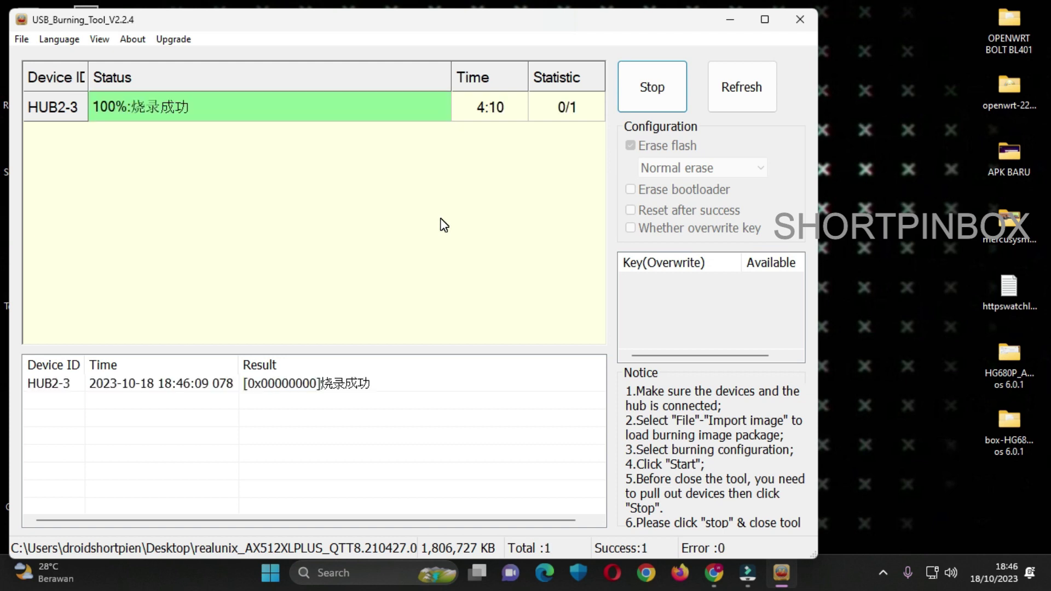
{"action": "left_click", "coordinate": [645, 101]}
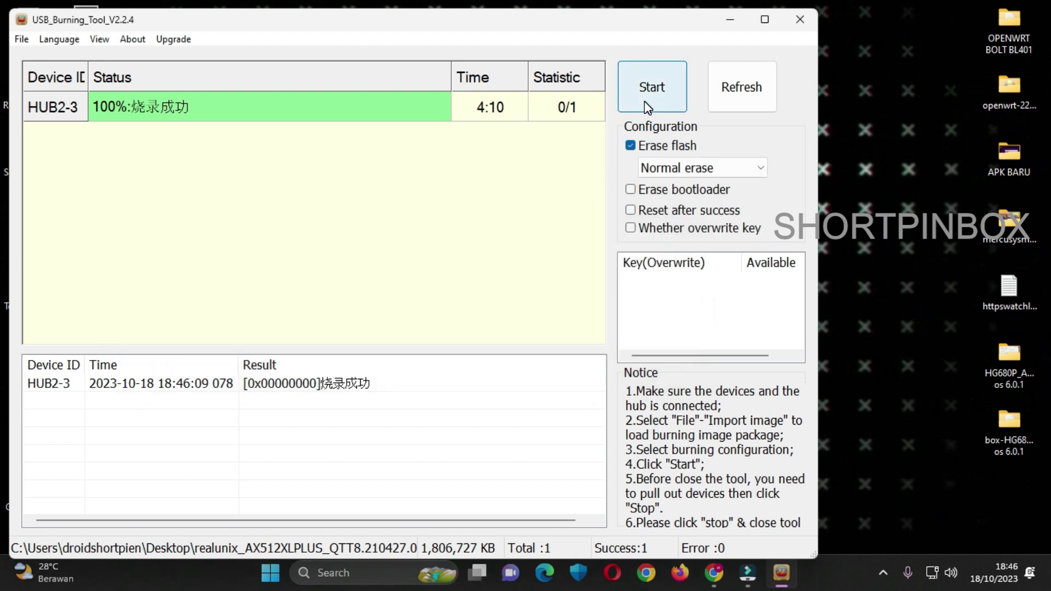
{"action": "left_click", "coordinate": [734, 101]}
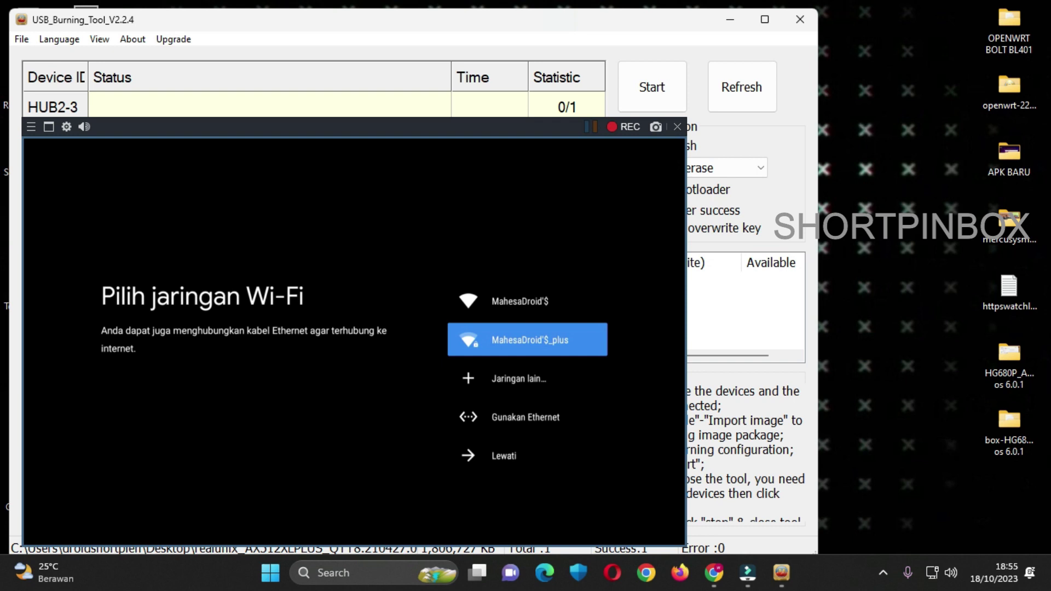
Choose Gunakan Ethernet below the Wi-Fi list to connect the box by cable
{"action": "key", "text": "Down"}
{"action": "key", "text": "Down"}
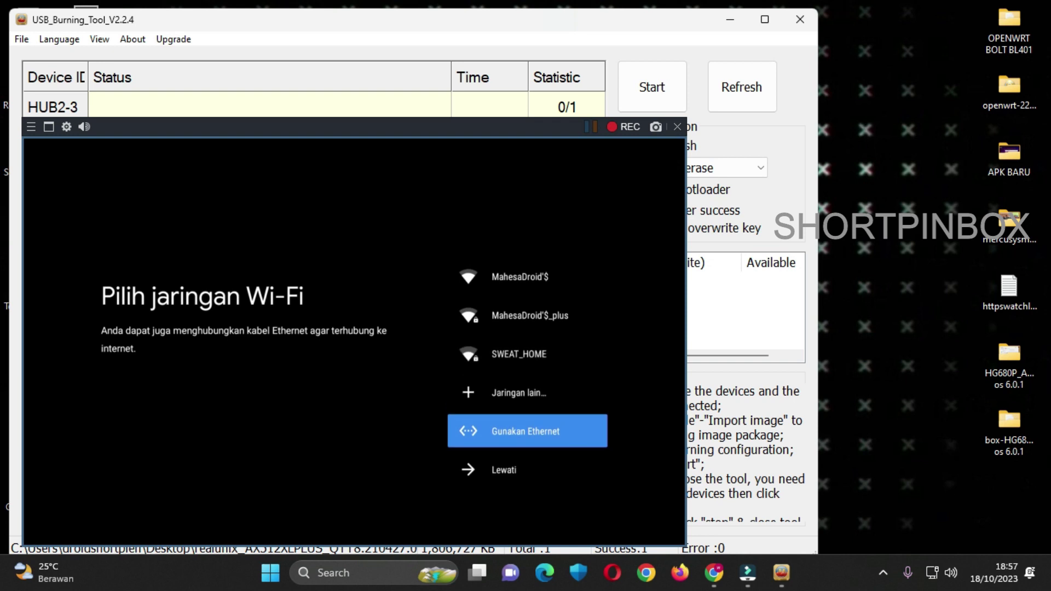
{"action": "key", "text": "Return"}
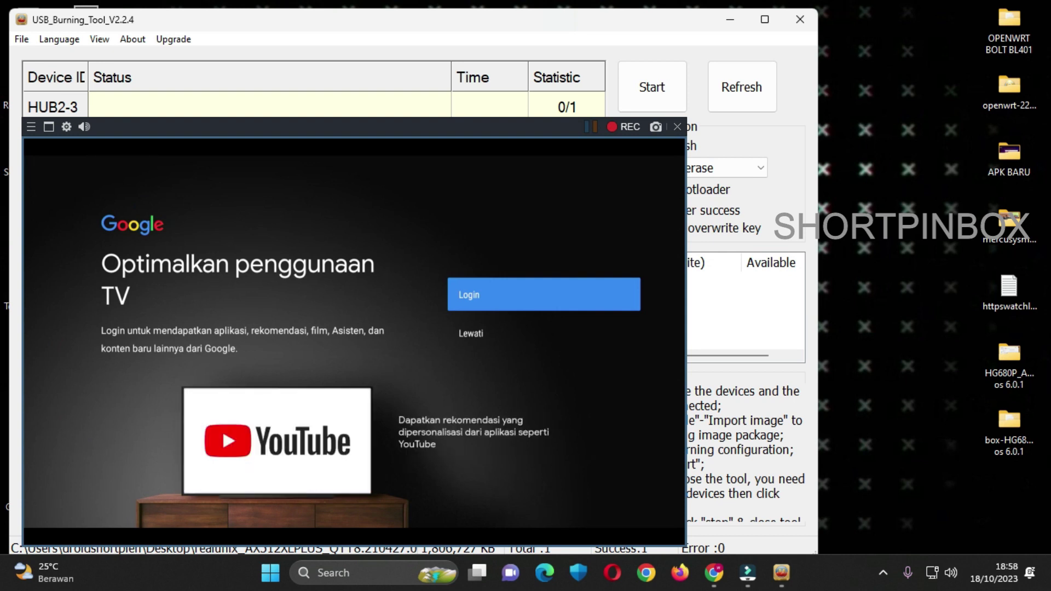
Skip Google sign-in with Lewati, set diagnostics sharing to NONAKTIFKAN, and accept with Terima
{"action": "key", "text": "Down"}
{"action": "key", "text": "Return"}
{"action": "key", "text": "Return"}
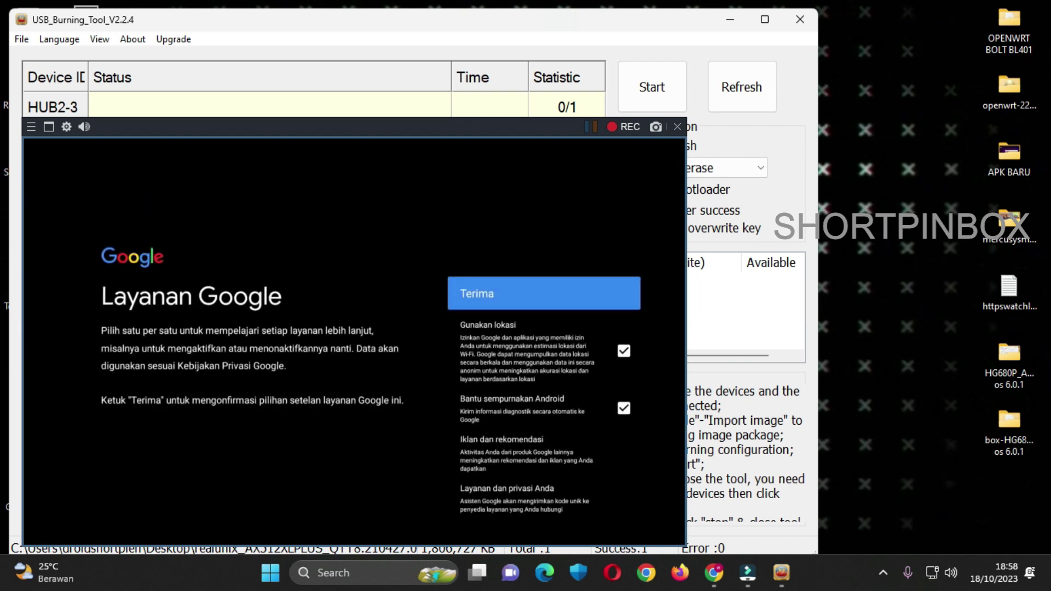
{"action": "key", "text": "Down"}
{"action": "key", "text": "Down"}
{"action": "key", "text": "Return"}
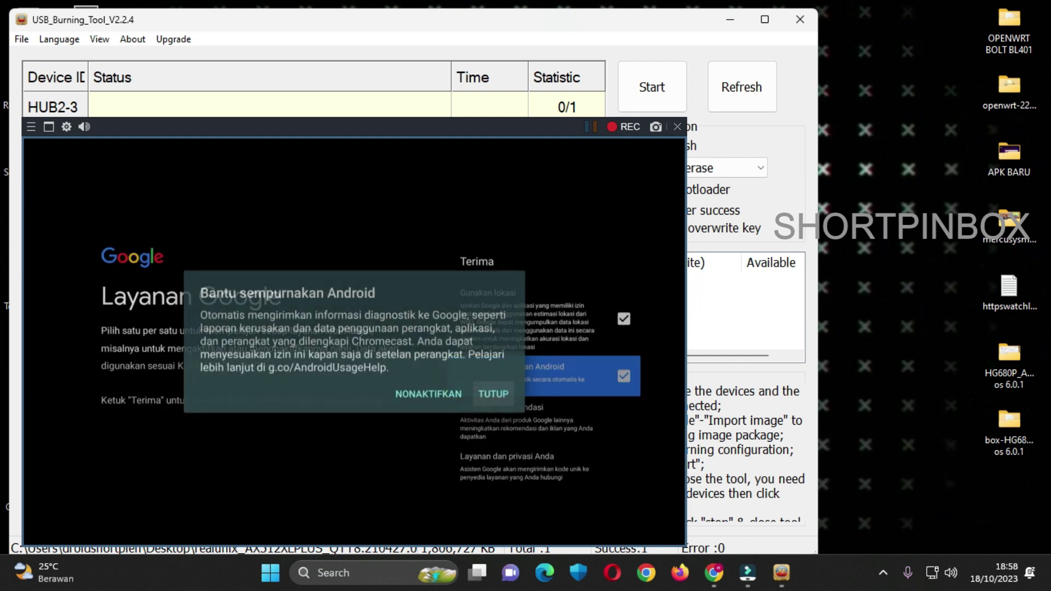
{"action": "key", "text": "Left"}
{"action": "key", "text": "Return"}
{"action": "key", "text": "Up"}
{"action": "key", "text": "Up"}
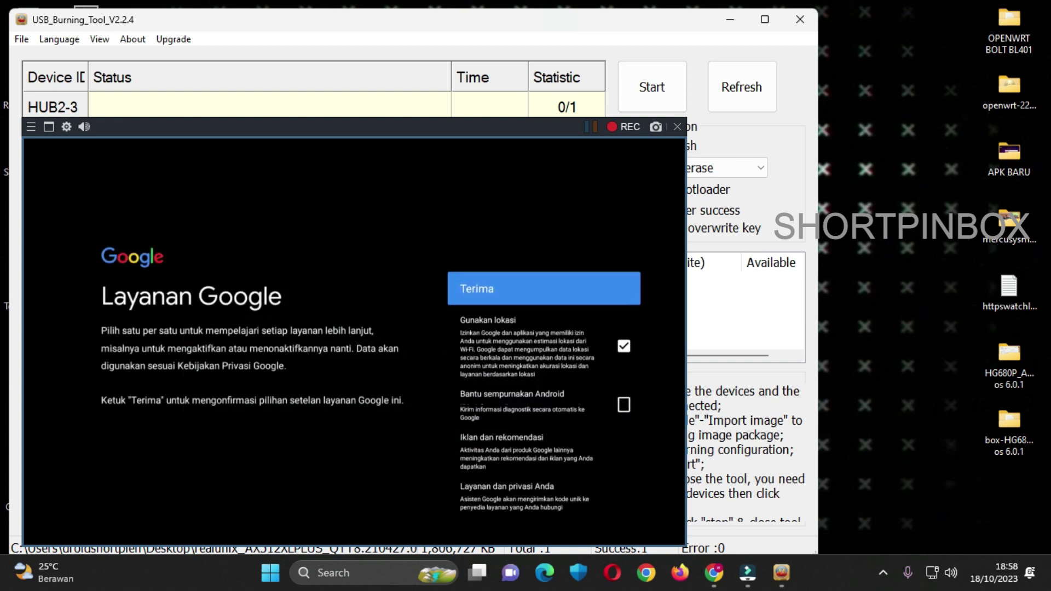
{"action": "key", "text": "Return"}
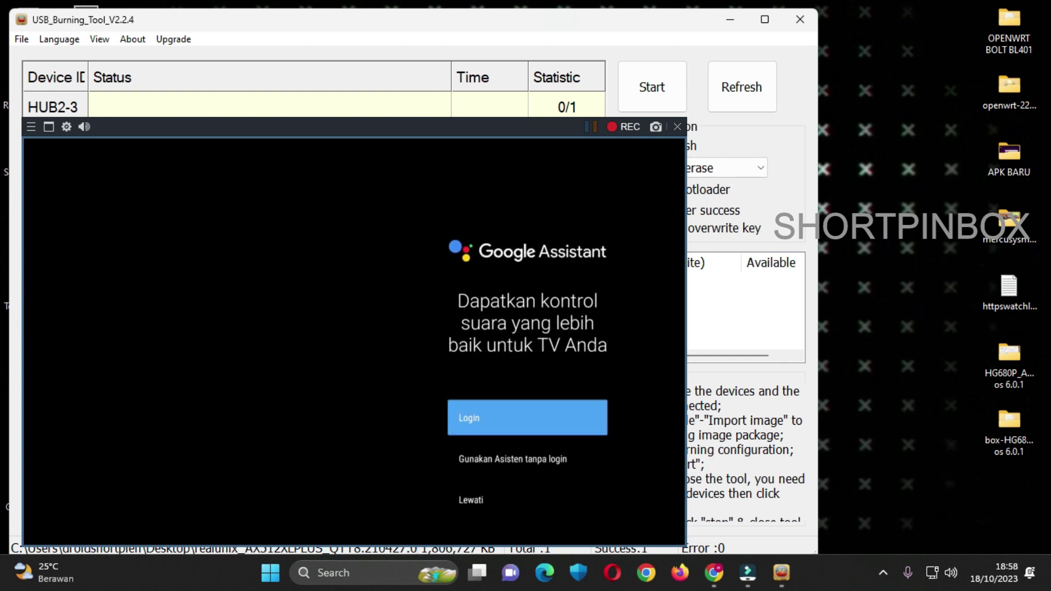
Skip Google Assistant setup with Lewati/Lanjutkan and advance through the Android TV intro
{"action": "key", "text": "Down"}
{"action": "key", "text": "Down"}
{"action": "key", "text": "Return"}
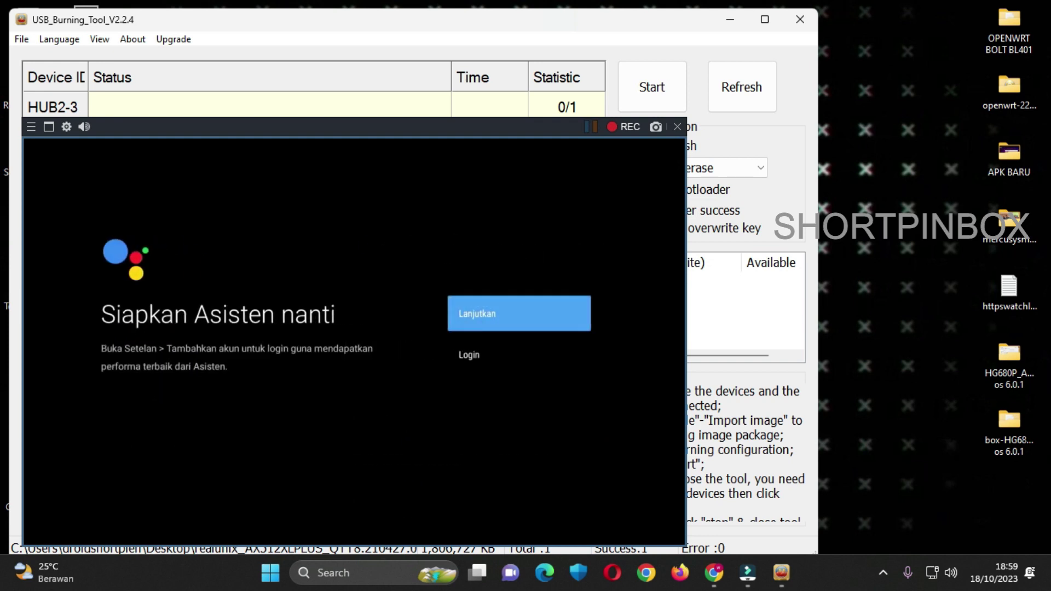
{"action": "key", "text": "Return"}
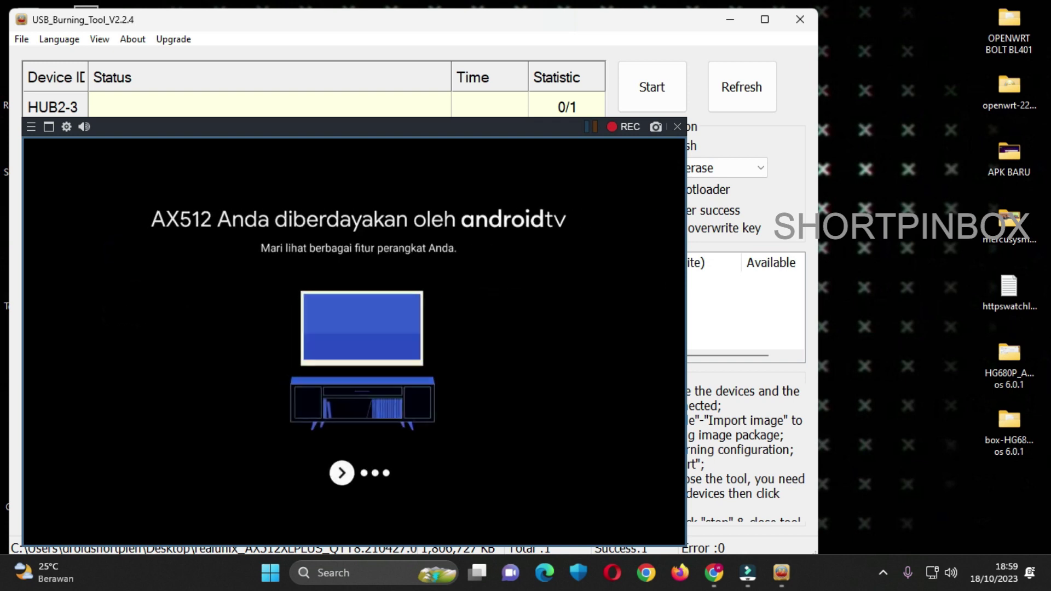
{"action": "key", "text": "Return"}
{"action": "key", "text": "Return"}
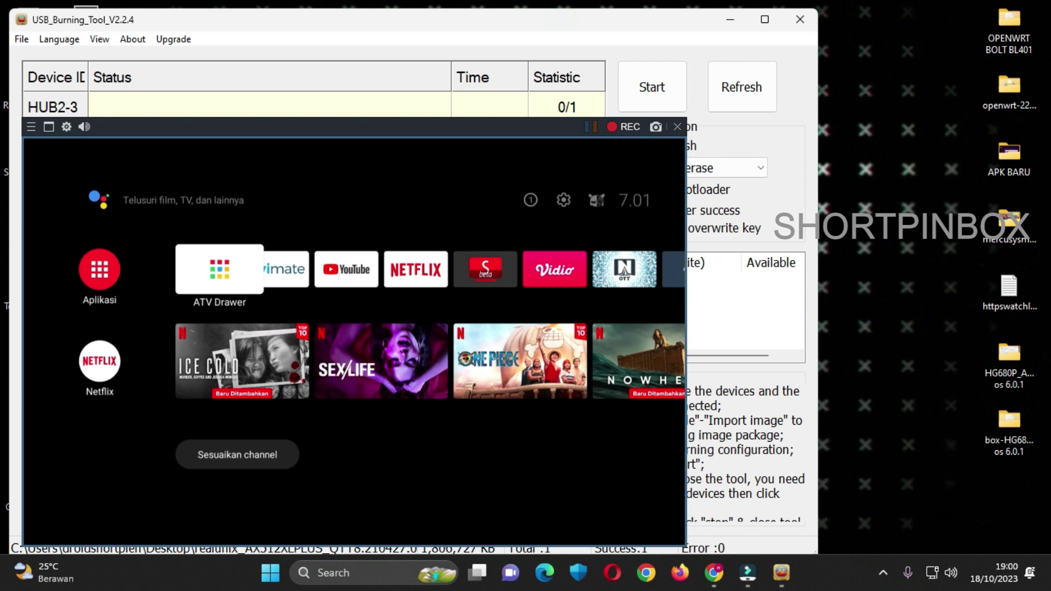
Add Terminal Realunix through the + tile at the favourites row's end and launch it
{"action": "key", "text": "Right"}
{"action": "key", "text": "Right"}
{"action": "key", "text": "Right"}
{"action": "key", "text": "Right"}
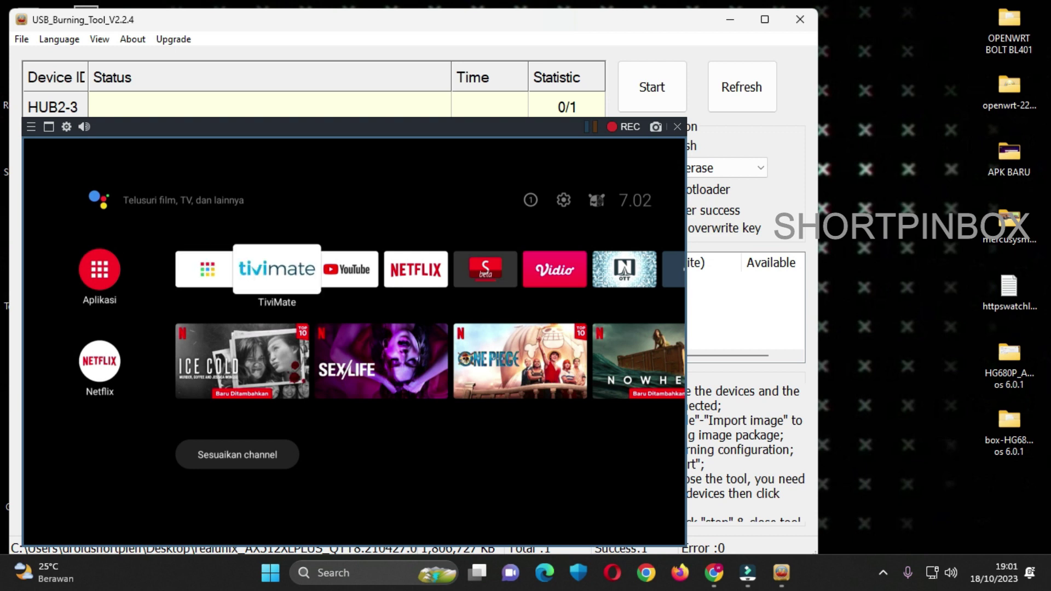
{"action": "key", "text": "Right"}
{"action": "key", "text": "Right"}
{"action": "key", "text": "Right"}
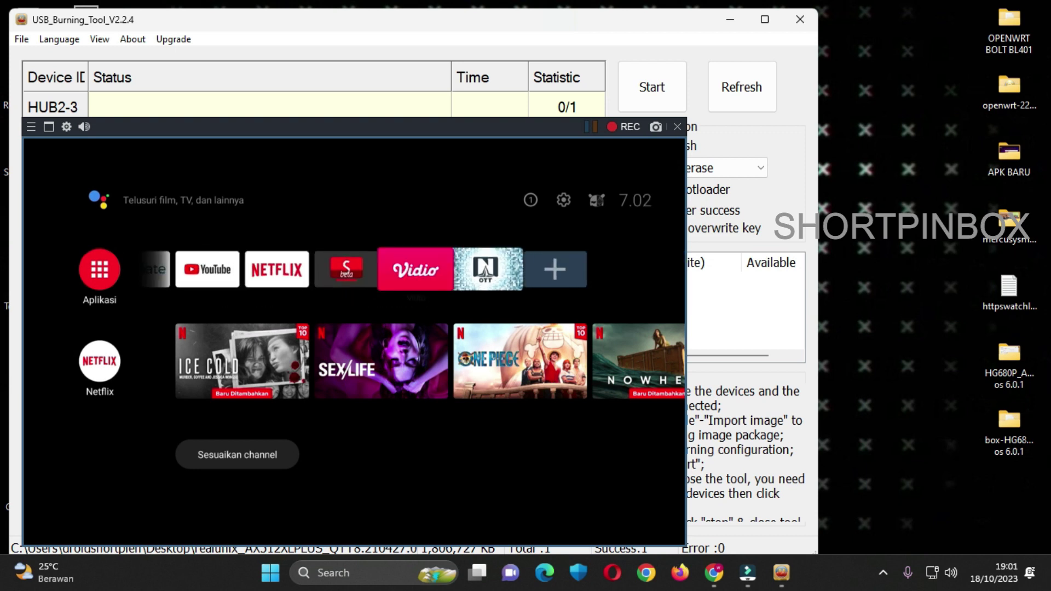
{"action": "key", "text": "Return"}
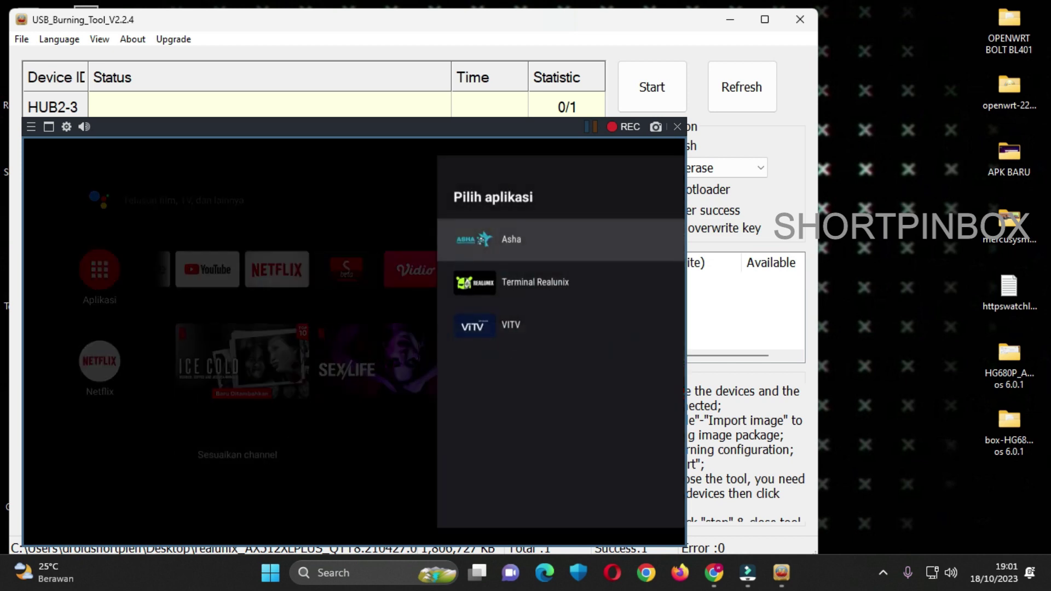
{"action": "key", "text": "Down"}
{"action": "key", "text": "Return"}
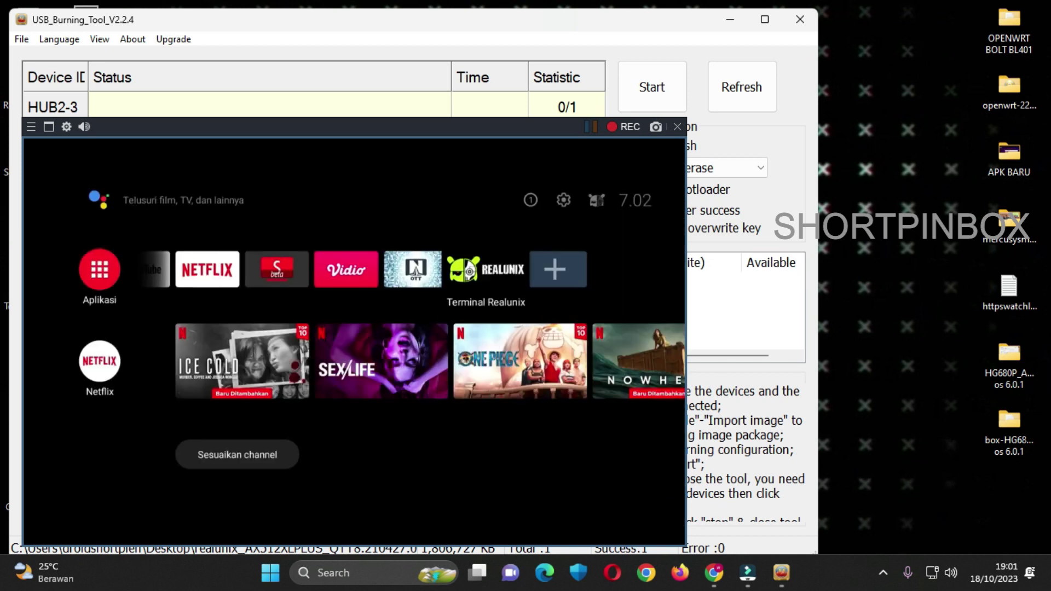
{"action": "key", "text": "Return"}
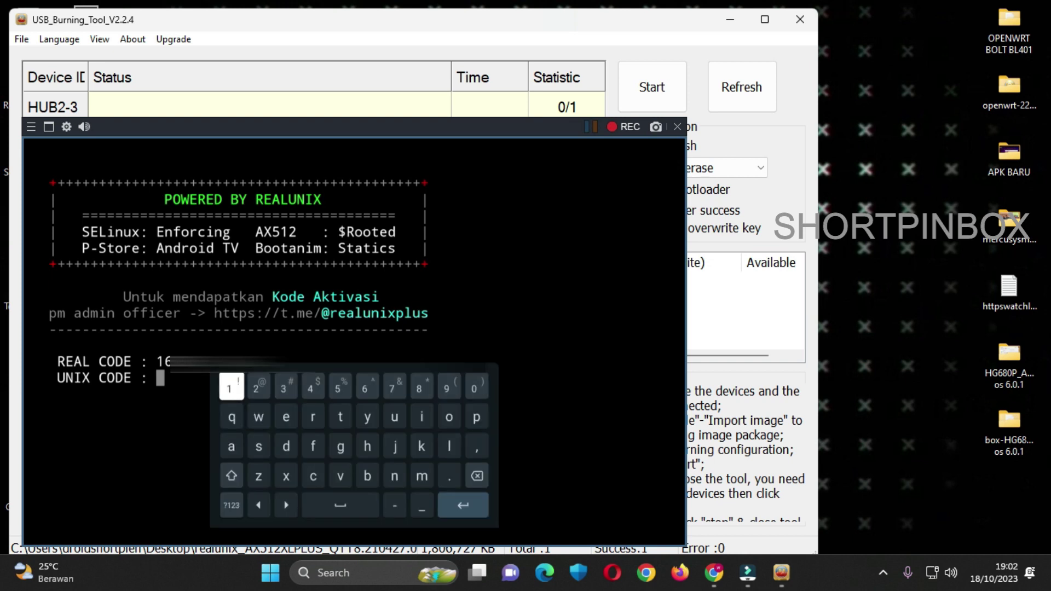
Enter the UNIX activation code on the on-screen keyboard and confirm it with Enter
{"action": "key", "text": "Right"}
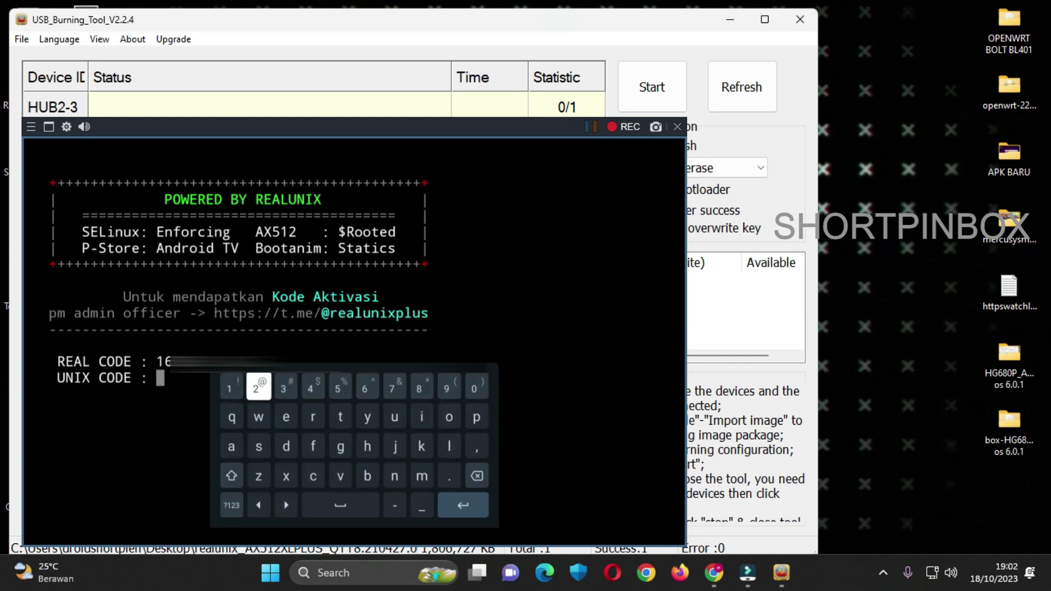
{"action": "type", "text": "21"}
{"action": "key", "text": "Return"}
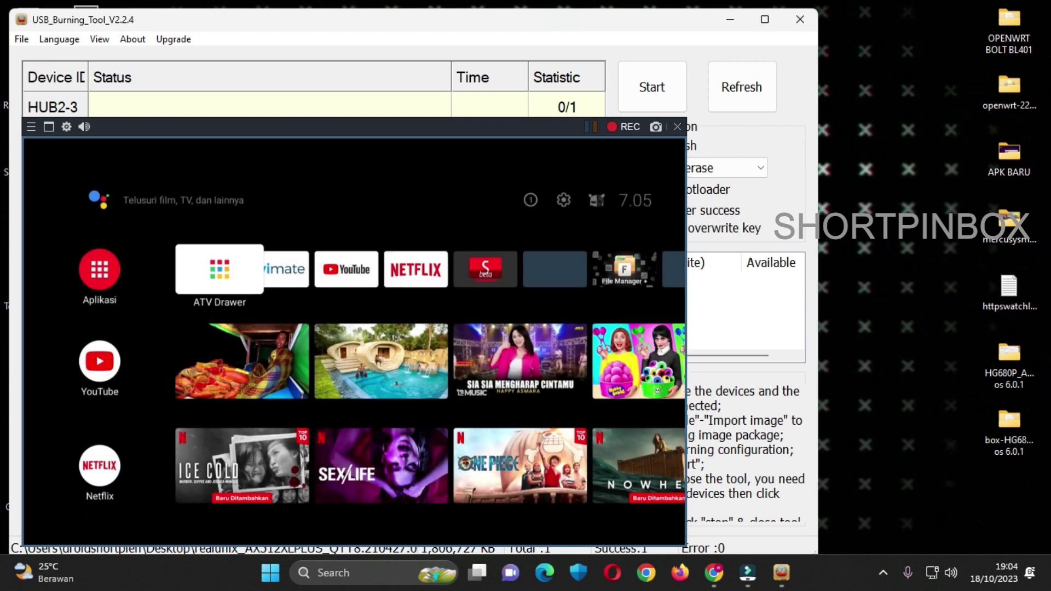
Open Setelan from the gear icon and go into Preferensi Perangkat
{"action": "key", "text": "Right"}
{"action": "key", "text": "Right"}
{"action": "key", "text": "Right"}
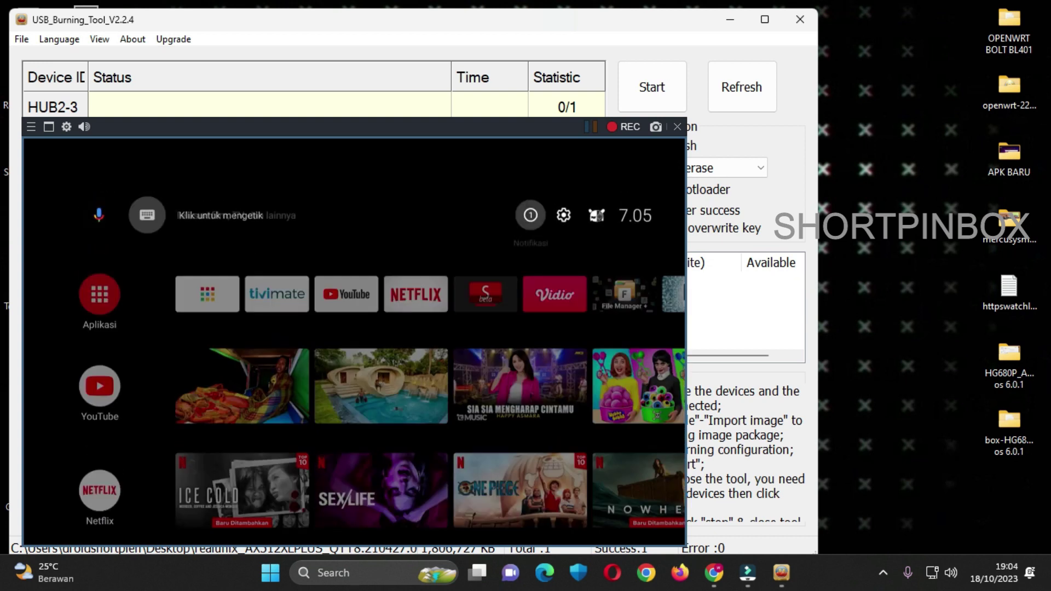
{"action": "key", "text": "Return"}
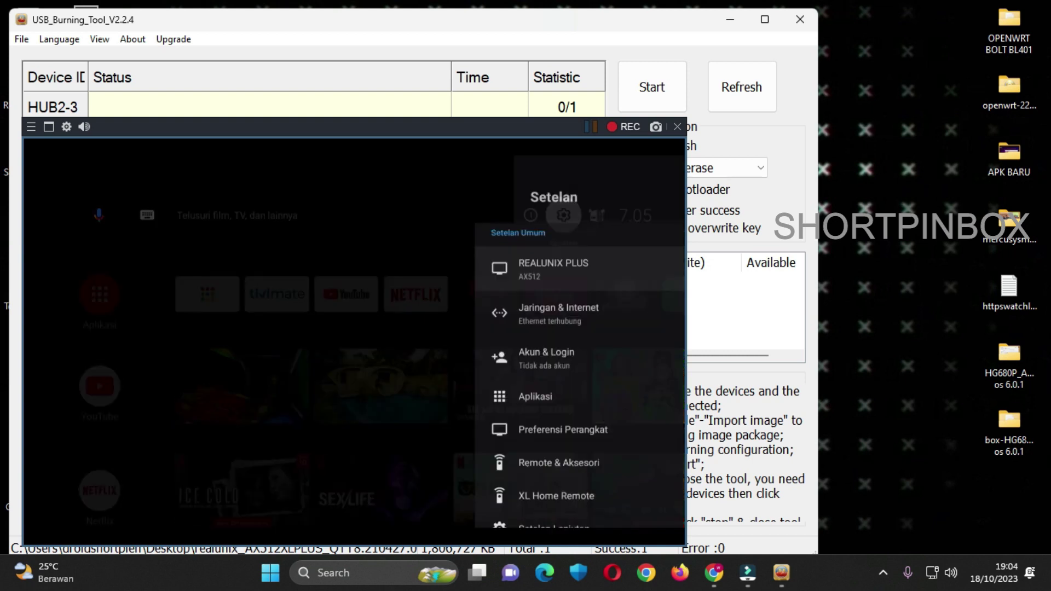
{"action": "key", "text": "Down"}
{"action": "key", "text": "Down"}
{"action": "key", "text": "Down"}
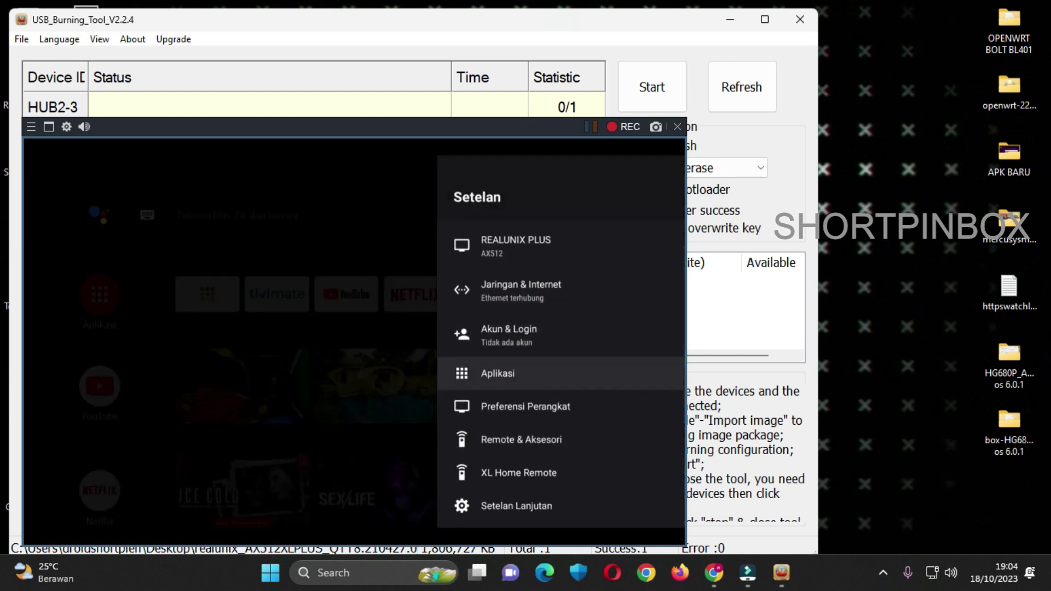
{"action": "key", "text": "Down"}
{"action": "key", "text": "Return"}
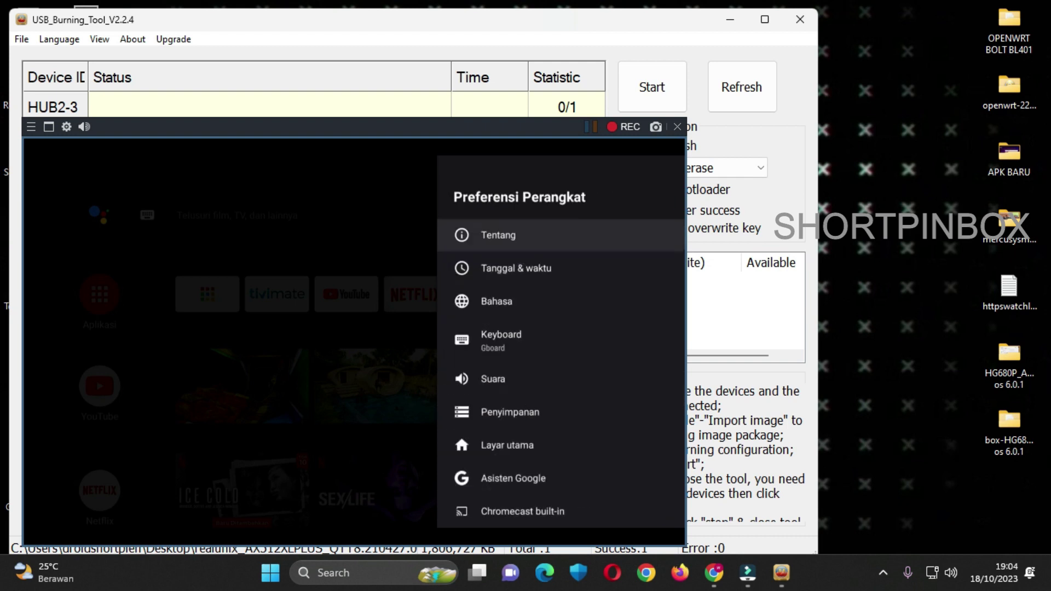
Review Tentang details (firmware 10.1.17, Android 10 QT, REALUNIX version), then back out
{"action": "key", "text": "Return"}
{"action": "key", "text": "Down"}
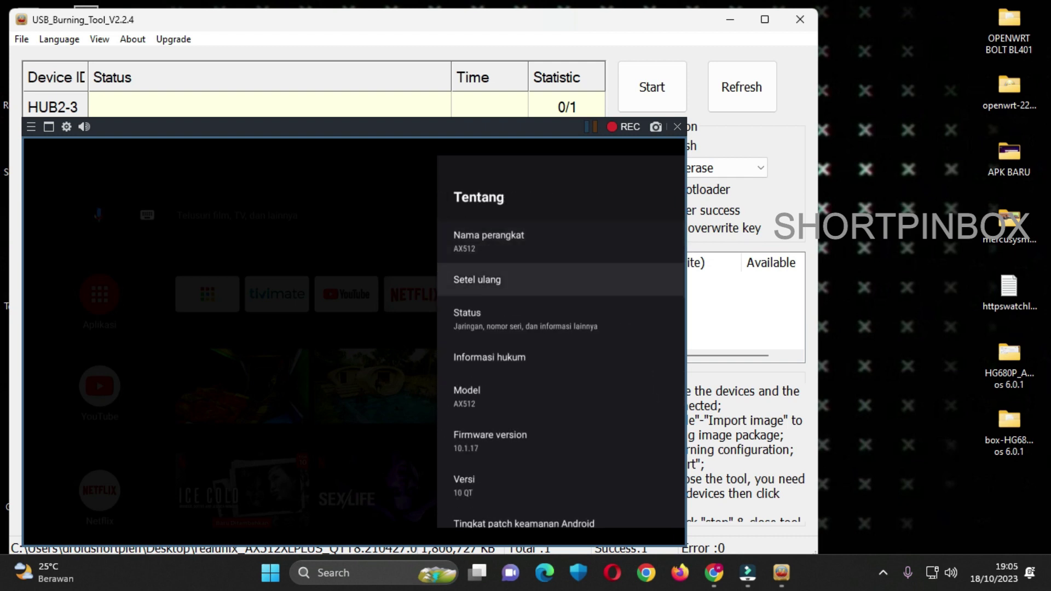
{"action": "key", "text": "Down"}
{"action": "key", "text": "Down"}
{"action": "key", "text": "Down"}
{"action": "key", "text": "Down"}
{"action": "key", "text": "Down"}
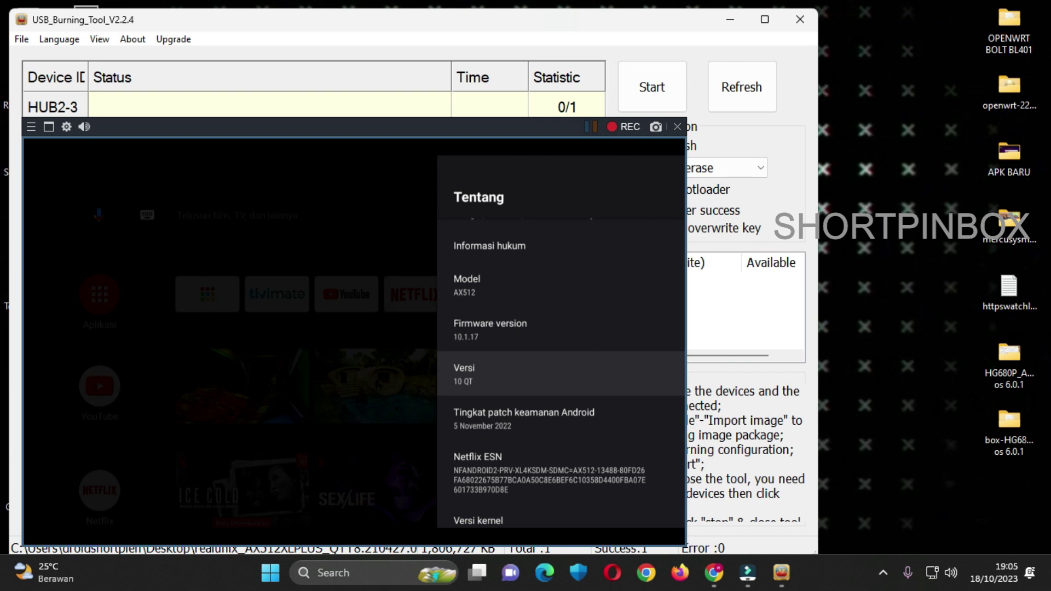
{"action": "key", "text": "Up"}
{"action": "key", "text": "Up"}
{"action": "key", "text": "Up"}
{"action": "key", "text": "Up"}
{"action": "key", "text": "Up"}
{"action": "key", "text": "Up"}
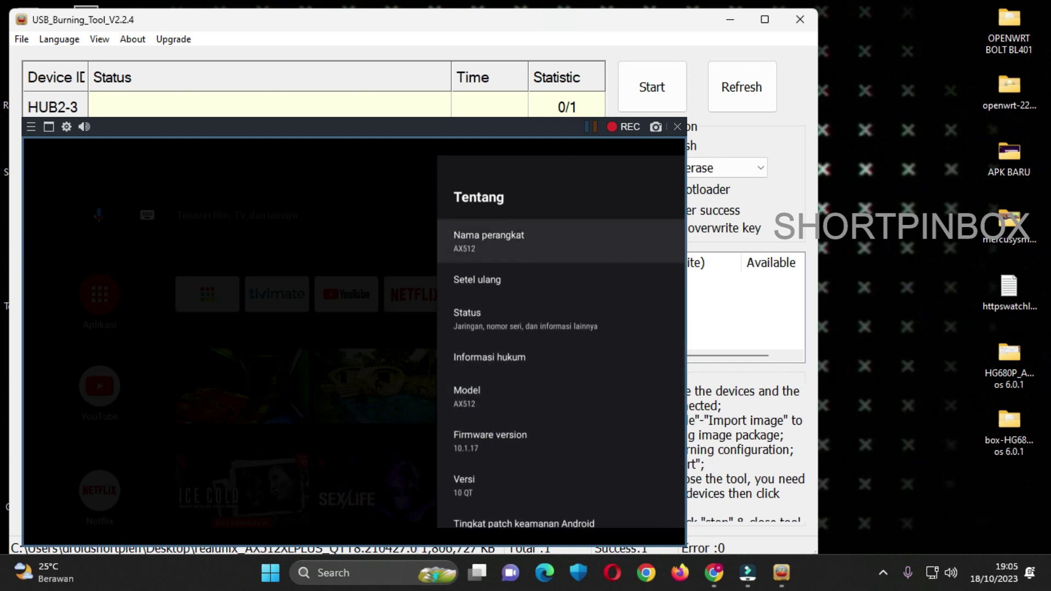
{"action": "key", "text": "Down"}
{"action": "key", "text": "Down"}
{"action": "key", "text": "Down"}
{"action": "key", "text": "Down"}
{"action": "key", "text": "Down"}
{"action": "key", "text": "Down"}
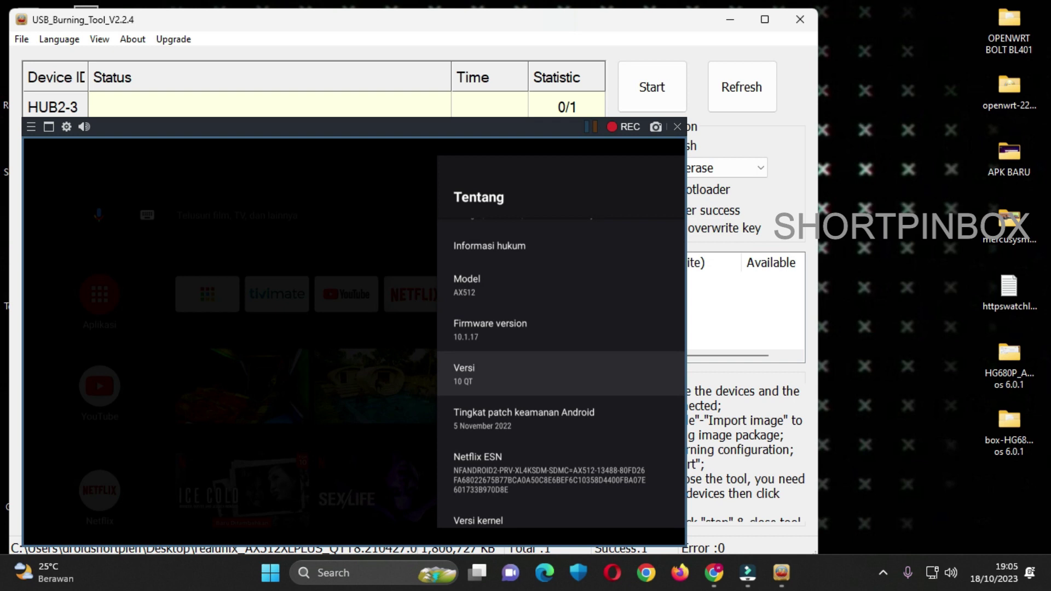
{"action": "key", "text": "Down"}
{"action": "key", "text": "Down"}
{"action": "key", "text": "Down"}
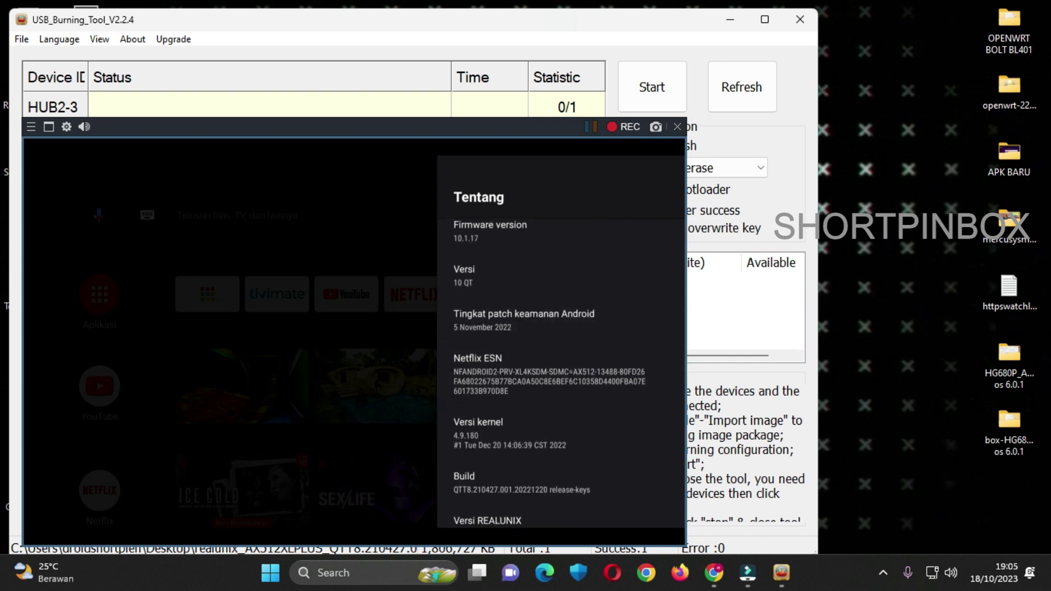
{"action": "key", "text": "Escape"}
{"action": "key", "text": "Escape"}
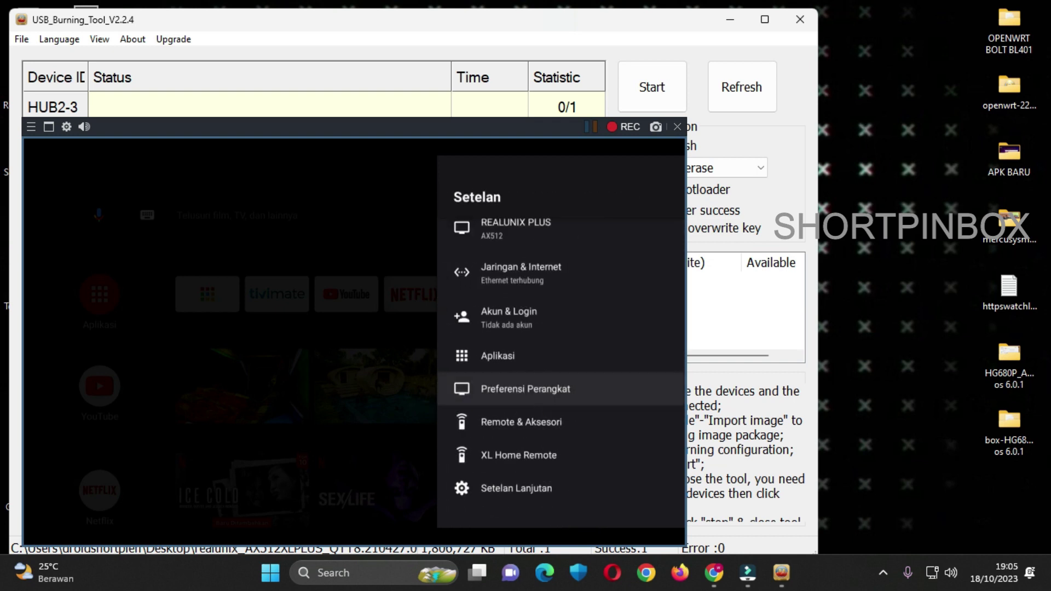
{"action": "key", "text": "Escape"}
Open the Aplikasi drawer via ATV Drawer and browse three rows of installed apps
{"action": "key", "text": "Down"}
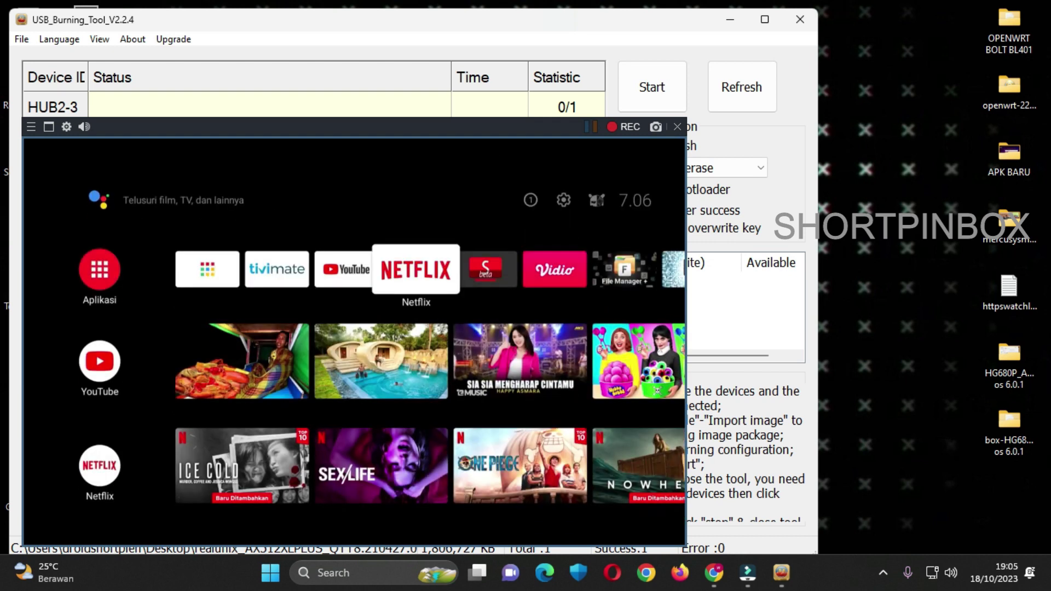
{"action": "key", "text": "Left"}
{"action": "key", "text": "Left"}
{"action": "key", "text": "Left"}
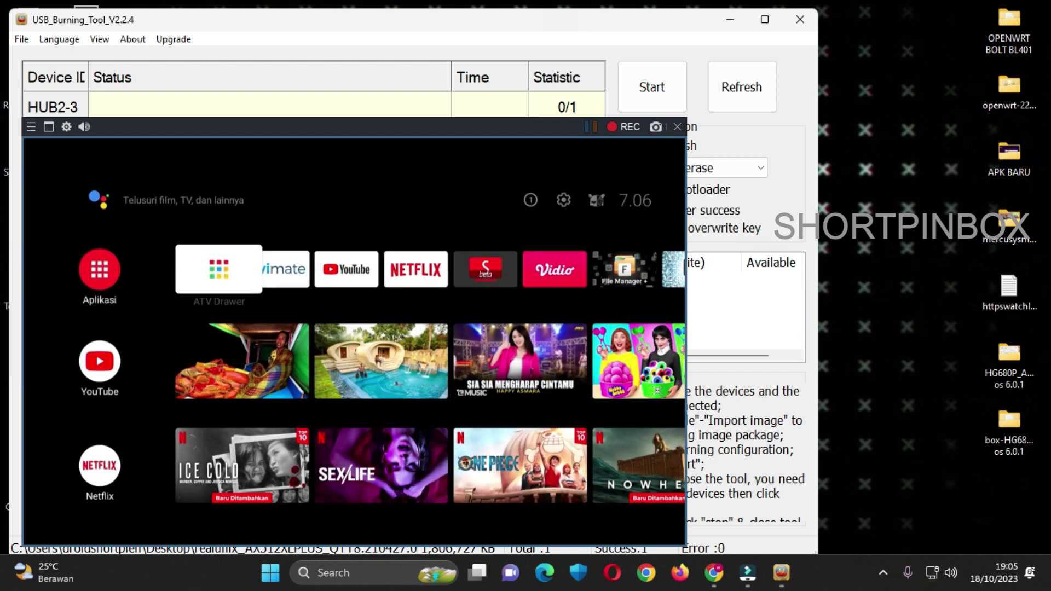
{"action": "key", "text": "Return"}
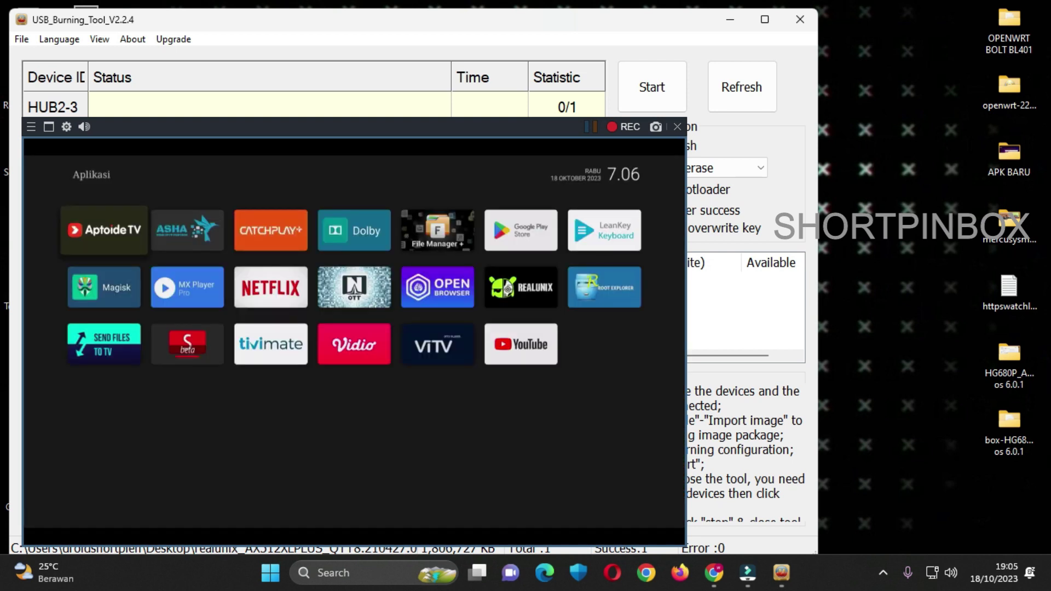
{"action": "key", "text": "Right"}
{"action": "key", "text": "Right"}
{"action": "key", "text": "Right"}
{"action": "key", "text": "Right"}
{"action": "key", "text": "Right"}
{"action": "key", "text": "Right"}
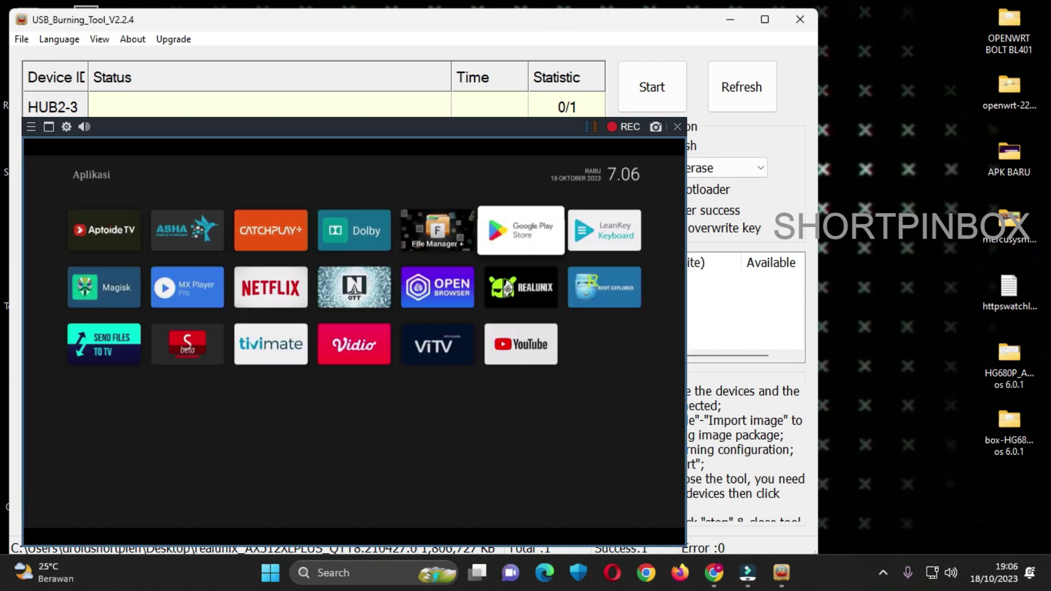
{"action": "key", "text": "Down"}
{"action": "key", "text": "Left"}
{"action": "key", "text": "Left"}
{"action": "key", "text": "Left"}
{"action": "key", "text": "Left"}
{"action": "key", "text": "Left"}
{"action": "key", "text": "Left"}
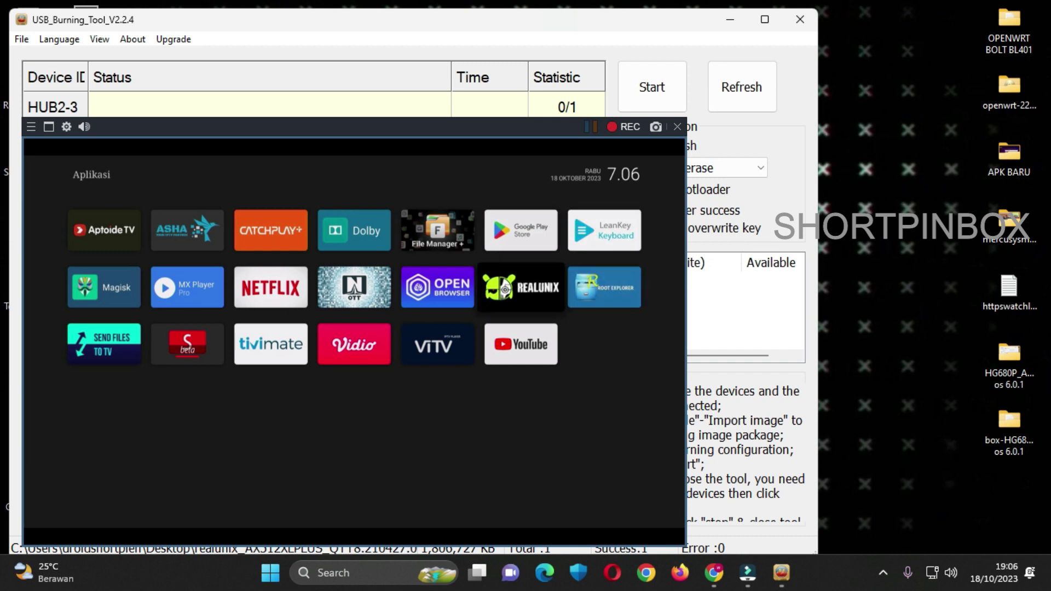
{"action": "key", "text": "Down"}
{"action": "key", "text": "Right"}
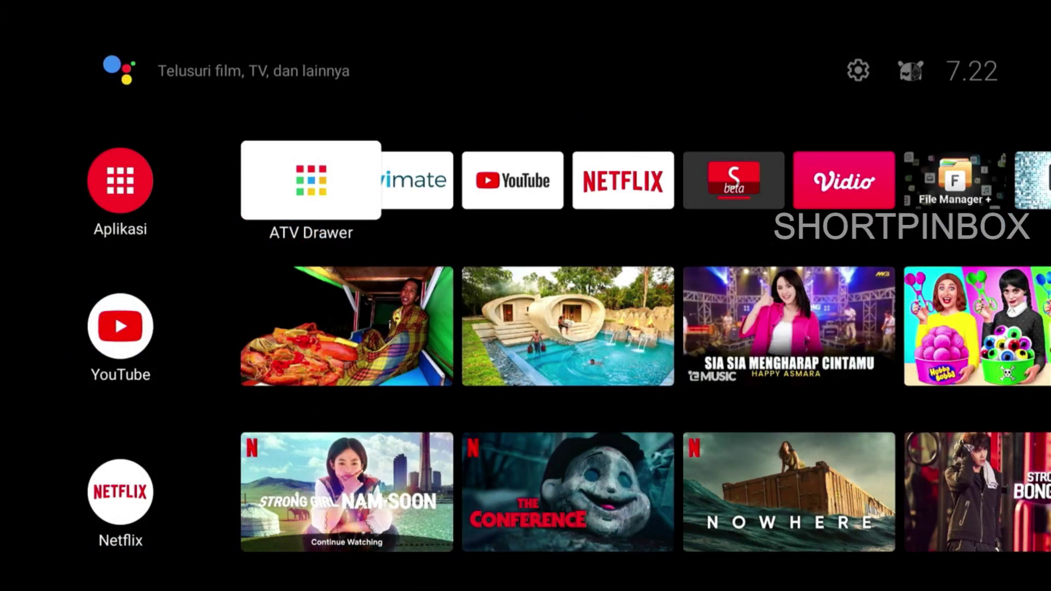
{"action": "key", "text": "Right"}
{"action": "key", "text": "Right"}
{"action": "key", "text": "Right"}
{"action": "key", "text": "Right"}
{"action": "key", "text": "Right"}
{"action": "key", "text": "Right"}
{"action": "key", "text": "Right"}
{"action": "key", "text": "Right"}
{"action": "key", "text": "Right"}
{"action": "key", "text": "Left"}
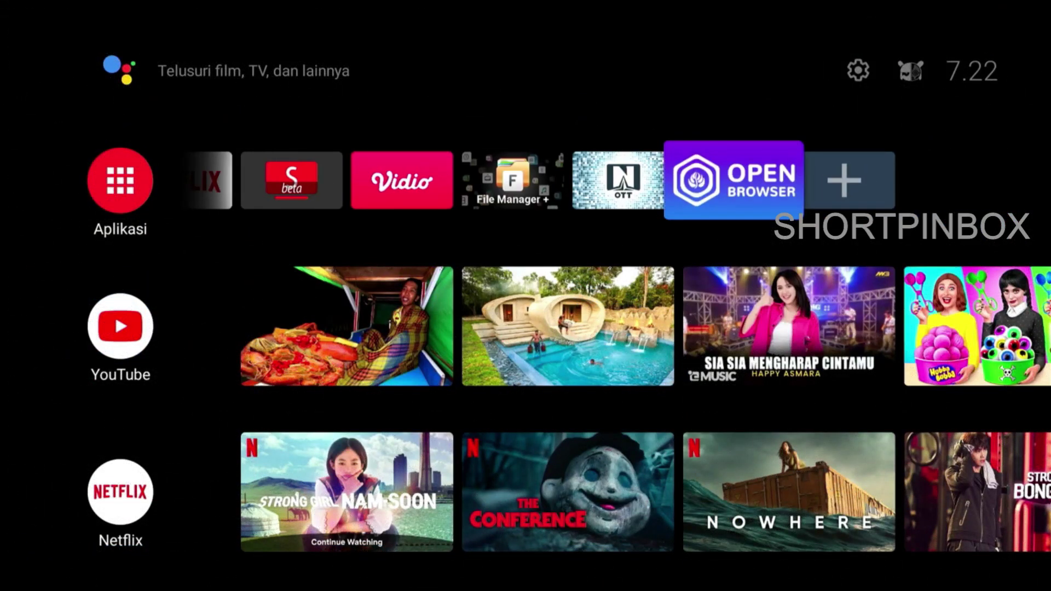
{"action": "key", "text": "Left"}
{"action": "key", "text": "Left"}
{"action": "key", "text": "Left"}
{"action": "key", "text": "Left"}
{"action": "key", "text": "Left"}
{"action": "key", "text": "Left"}
{"action": "key", "text": "Left"}
{"action": "key", "text": "Left"}
{"action": "key", "text": "Return"}
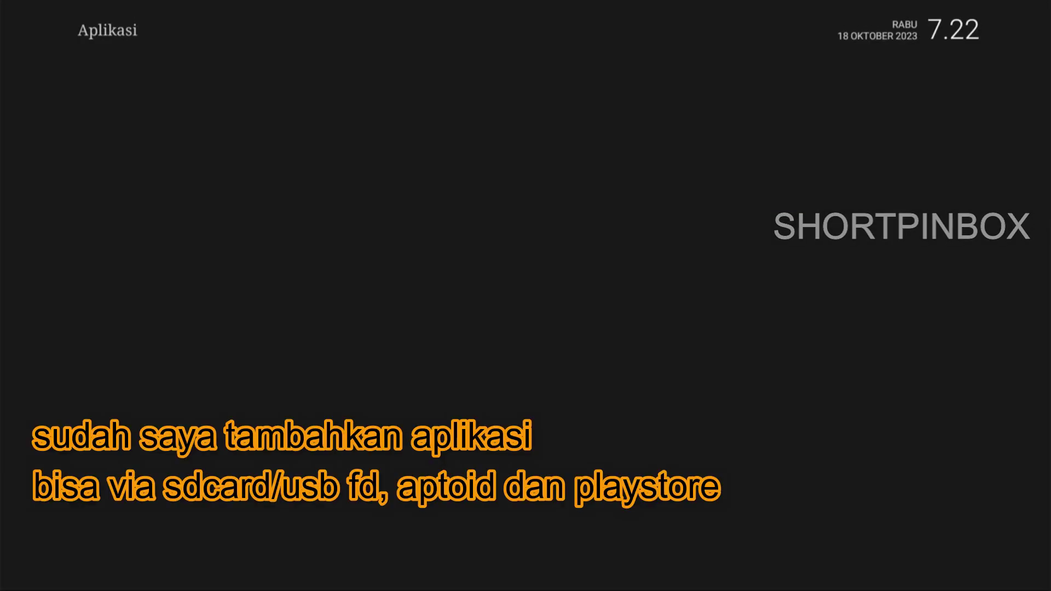
{"action": "key", "text": "Right"}
{"action": "key", "text": "Right"}
{"action": "key", "text": "Right"}
{"action": "key", "text": "Down"}
{"action": "key", "text": "Down"}
{"action": "key", "text": "Down"}
{"action": "key", "text": "Down"}
{"action": "key", "text": "Down"}
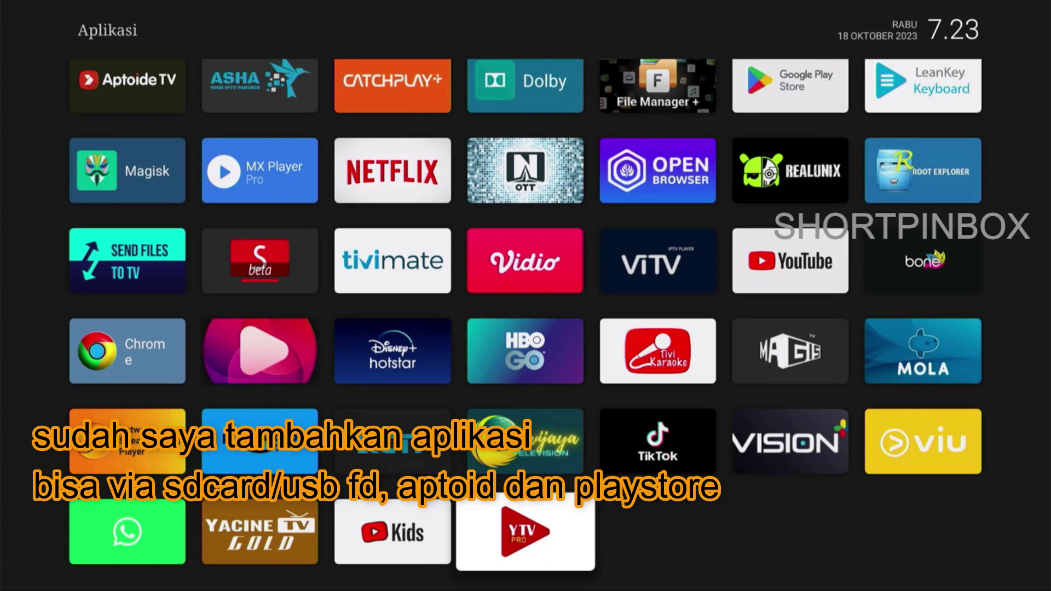
{"action": "key", "text": "Escape"}
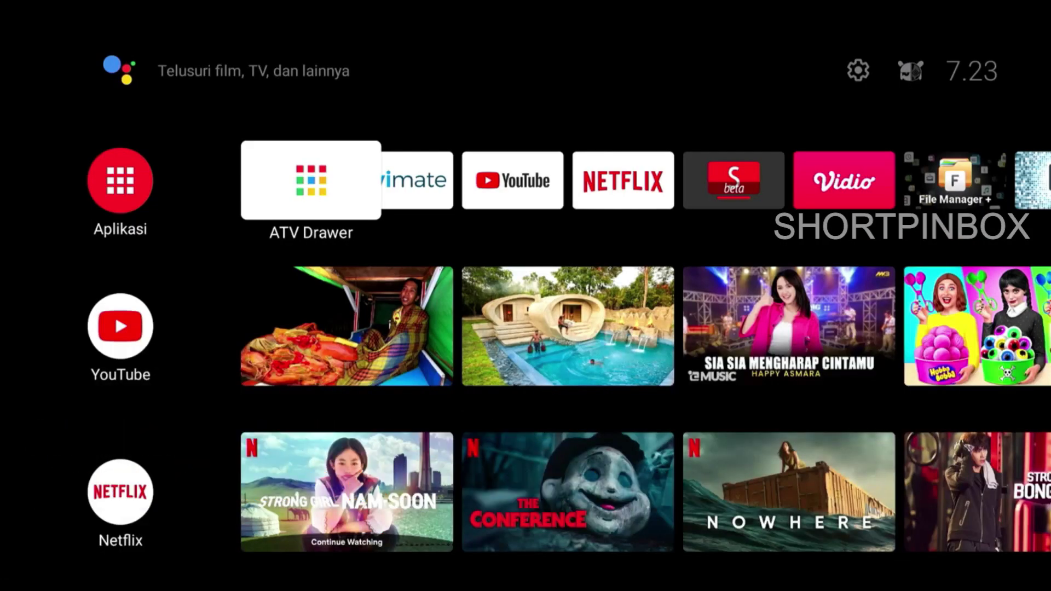
{"action": "key", "text": "Up"}
{"action": "key", "text": "Right"}
{"action": "key", "text": "Right"}
{"action": "key", "text": "Right"}
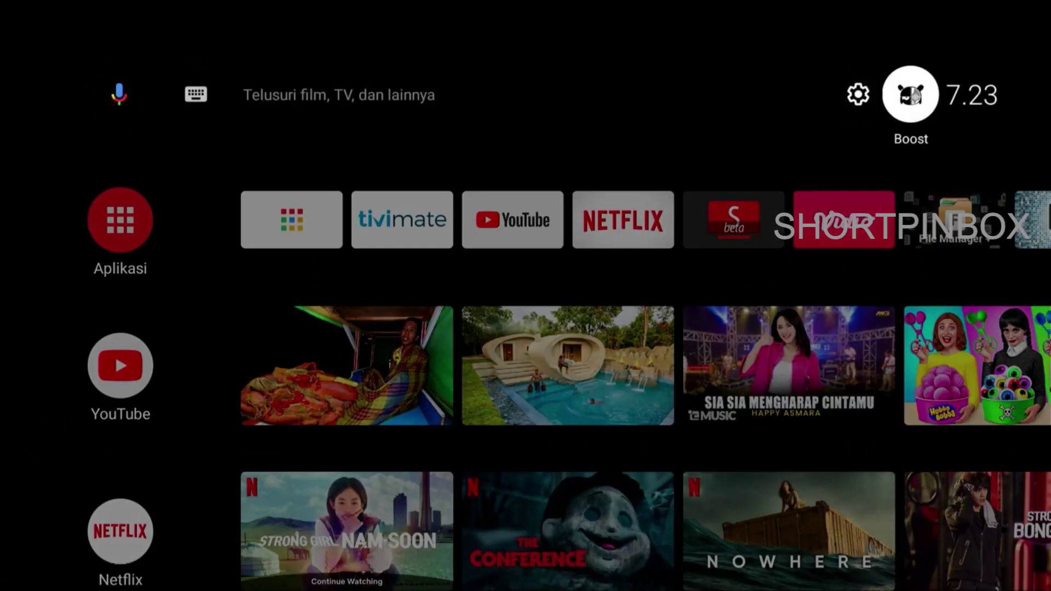
Run Boost to free memory, then open Setelan > Preferensi Perangkat
{"action": "key", "text": "Return"}
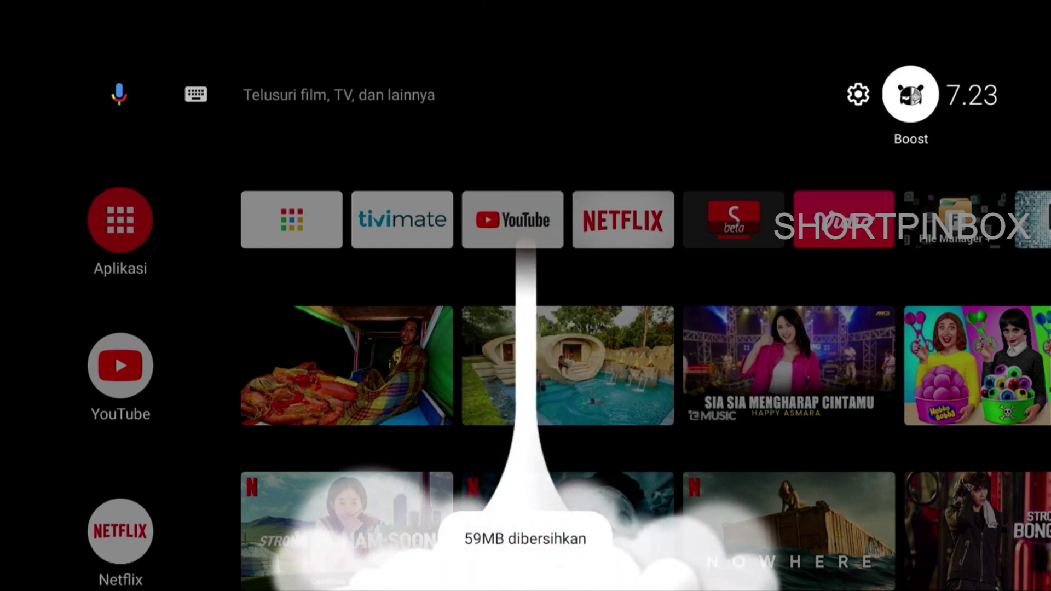
{"action": "key", "text": "Left"}
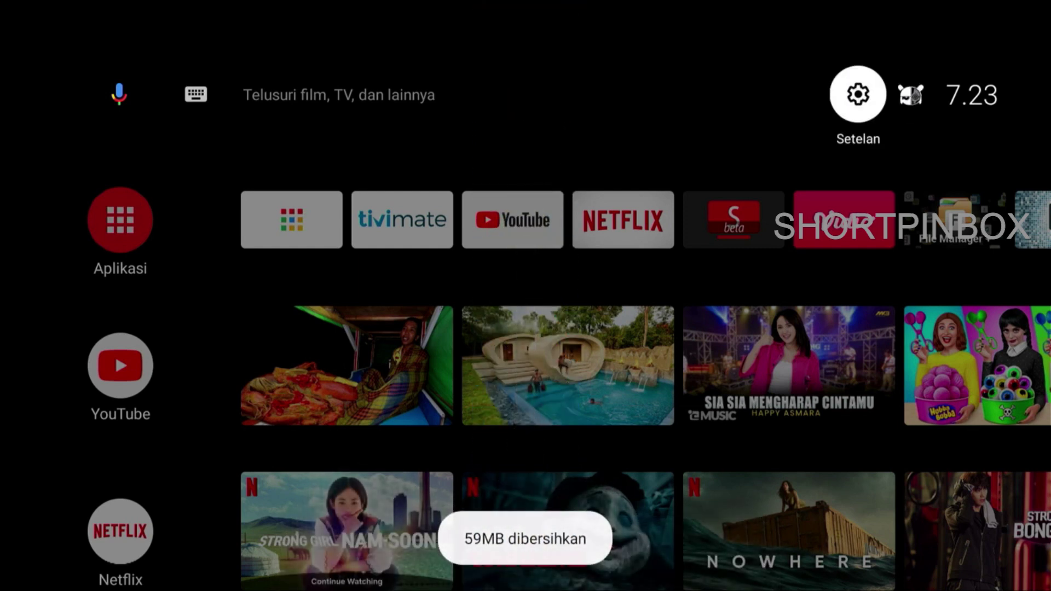
{"action": "key", "text": "Return"}
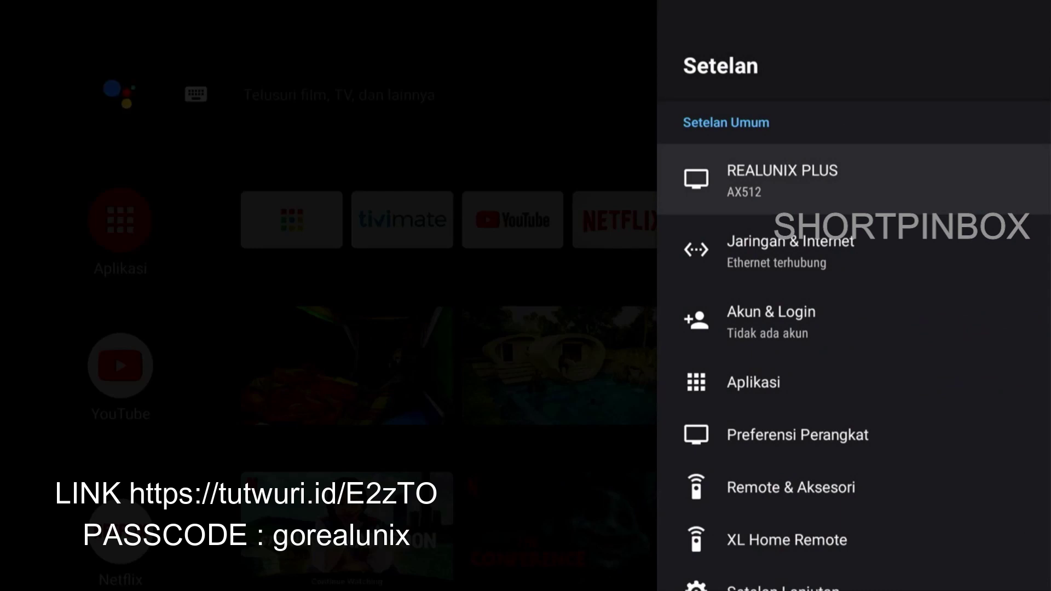
{"action": "key", "text": "Down"}
{"action": "key", "text": "Down"}
{"action": "key", "text": "Down"}
{"action": "key", "text": "Down"}
{"action": "key", "text": "Return"}
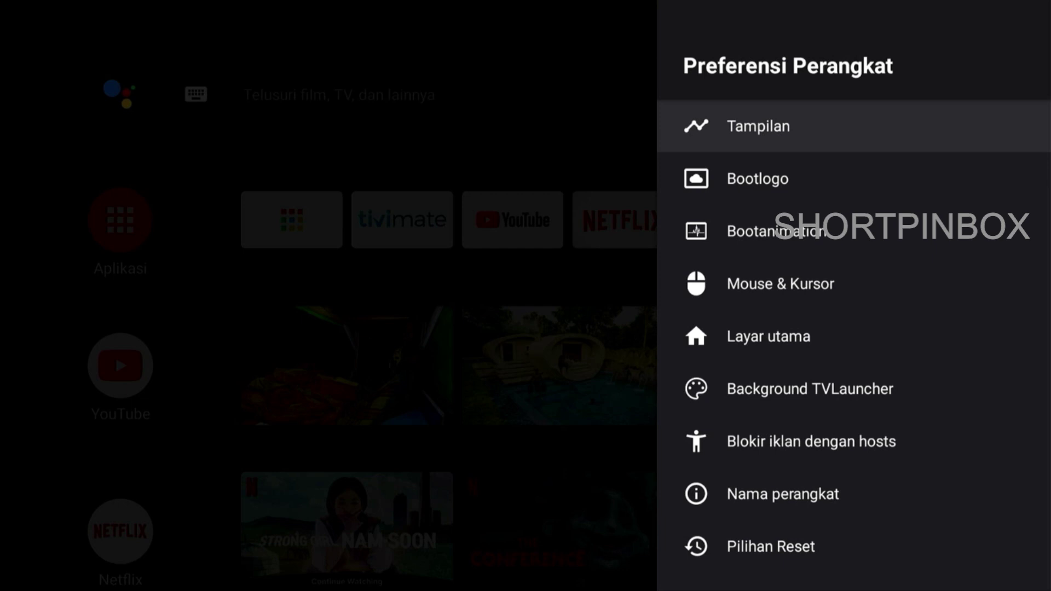
Scroll Preferensi Perangkat down to Background TVLauncher and the ad-blocking hosts options
{"action": "key", "text": "Down"}
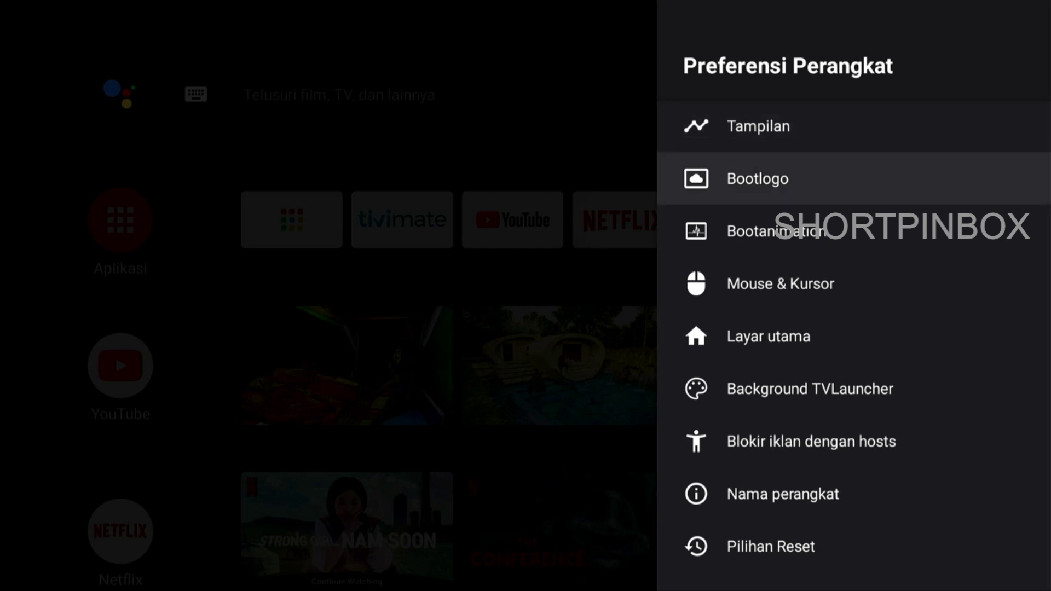
{"action": "key", "text": "Down"}
{"action": "key", "text": "Down"}
{"action": "key", "text": "Down"}
{"action": "key", "text": "Down"}
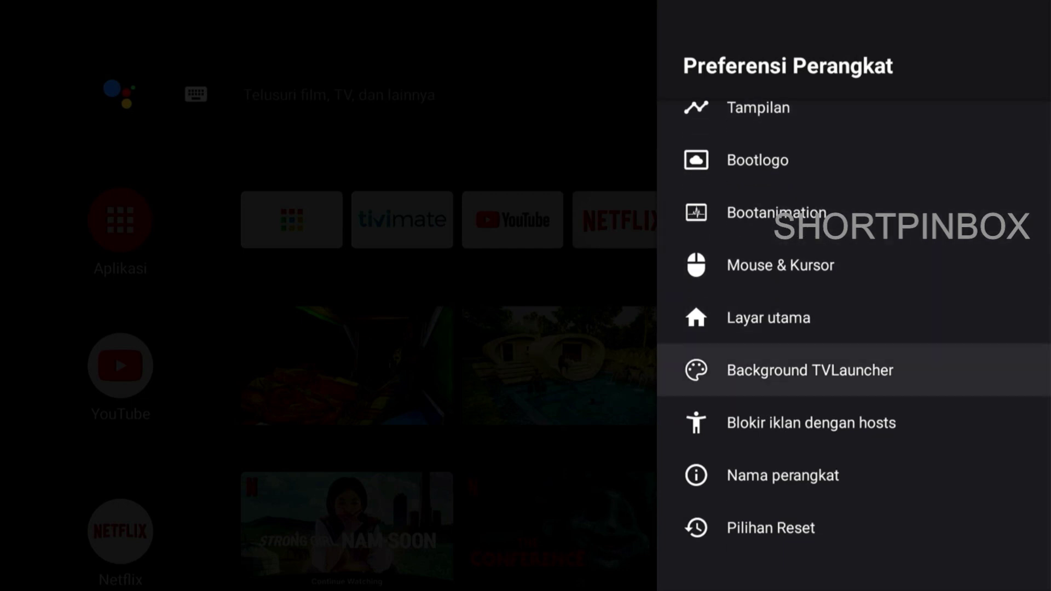
{"action": "key", "text": "Down"}
{"action": "key", "text": "Down"}
{"action": "key", "text": "Down"}
{"action": "key", "text": "Up"}
{"action": "key", "text": "Up"}
{"action": "key", "text": "Up"}
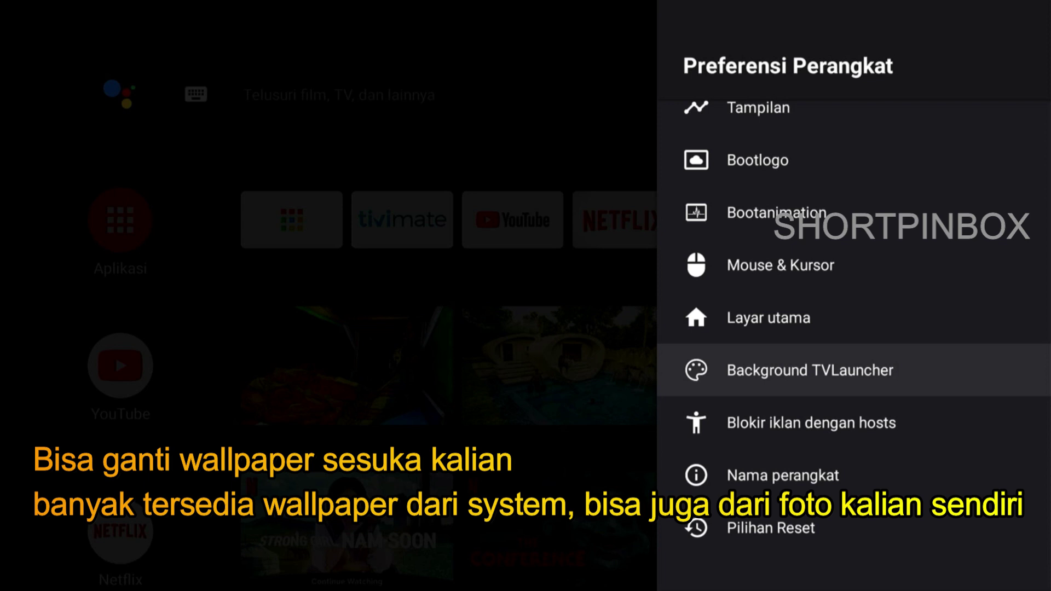
Pick the cartoon Boss Baby thumbnail in Background TVLauncher and apply it with Terapkan
{"action": "key", "text": "Return"}
{"action": "key", "text": "Down"}
{"action": "key", "text": "Down"}
{"action": "key", "text": "Down"}
{"action": "key", "text": "Down"}
{"action": "key", "text": "Down"}
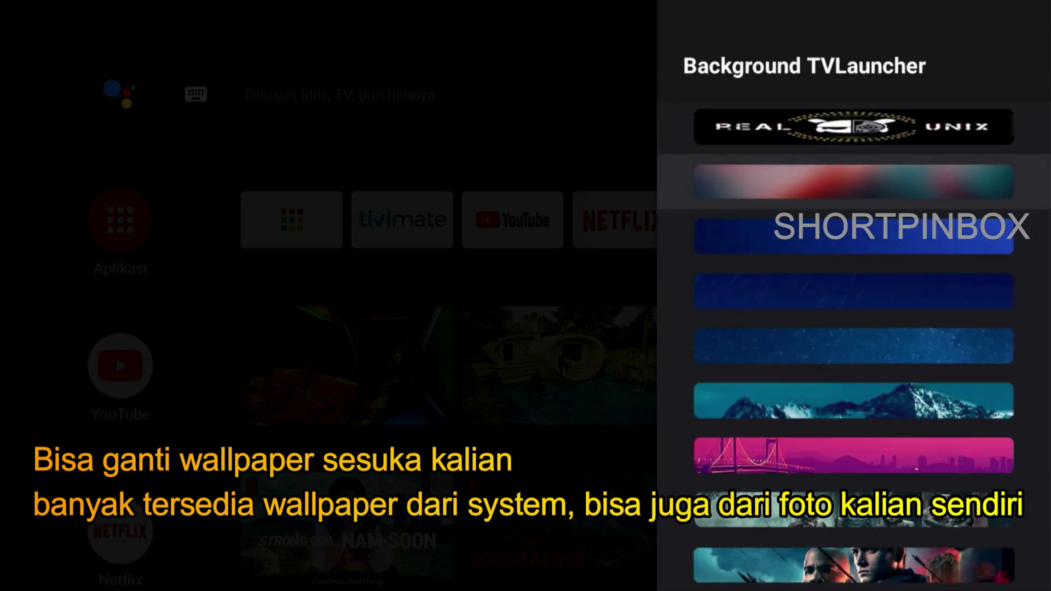
{"action": "key", "text": "Down"}
{"action": "key", "text": "Down"}
{"action": "key", "text": "Down"}
{"action": "key", "text": "Down"}
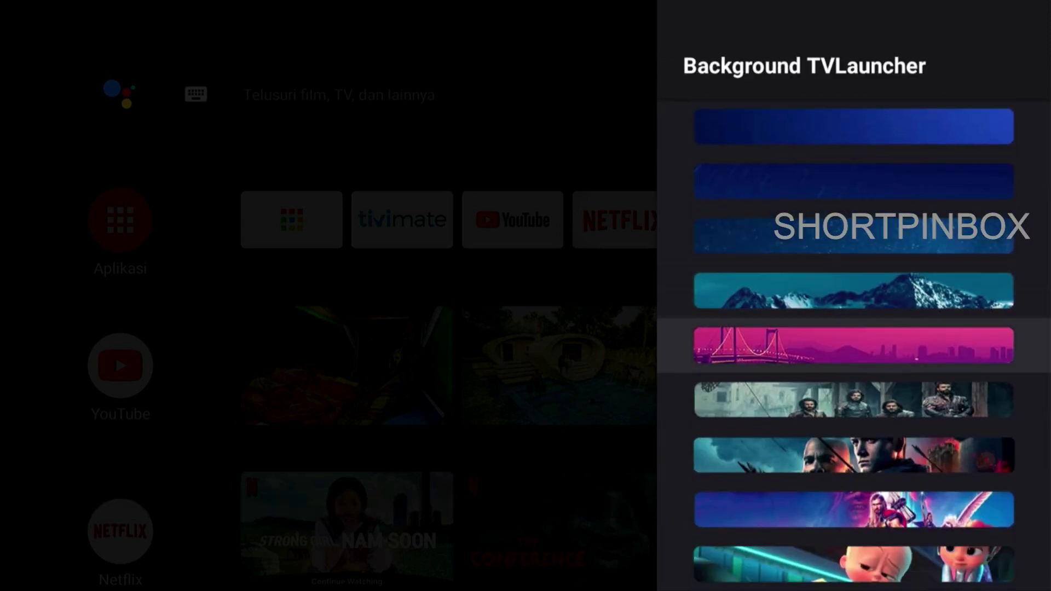
{"action": "key", "text": "Down"}
{"action": "key", "text": "Down"}
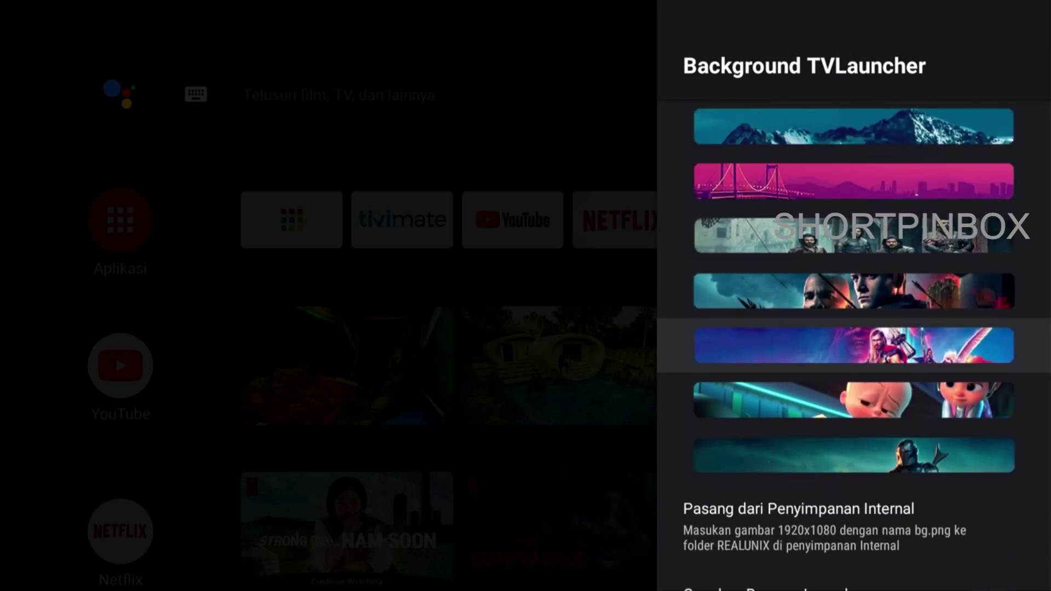
{"action": "key", "text": "Return"}
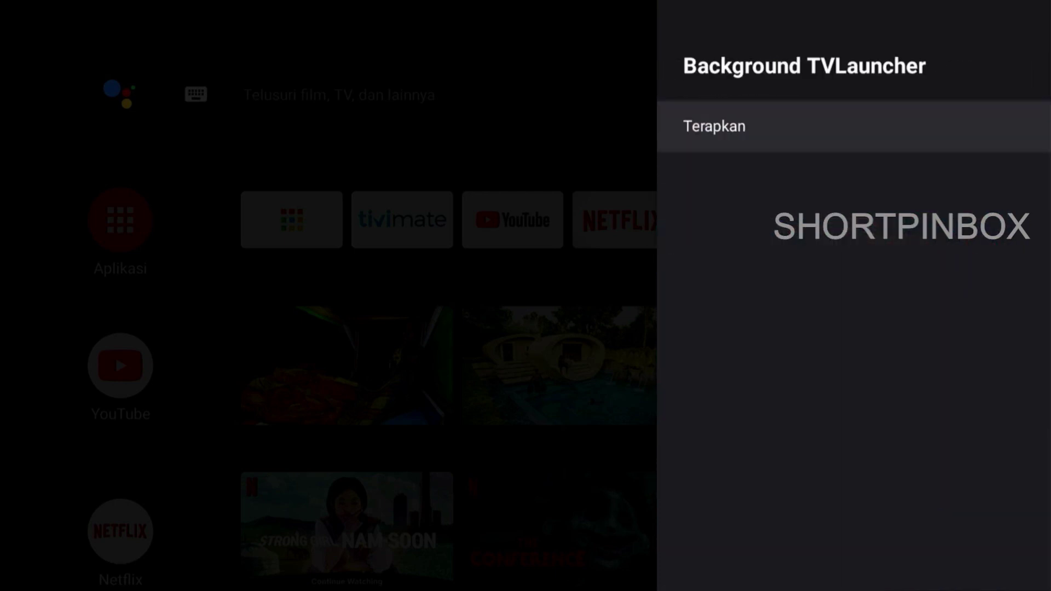
{"action": "key", "text": "Return"}
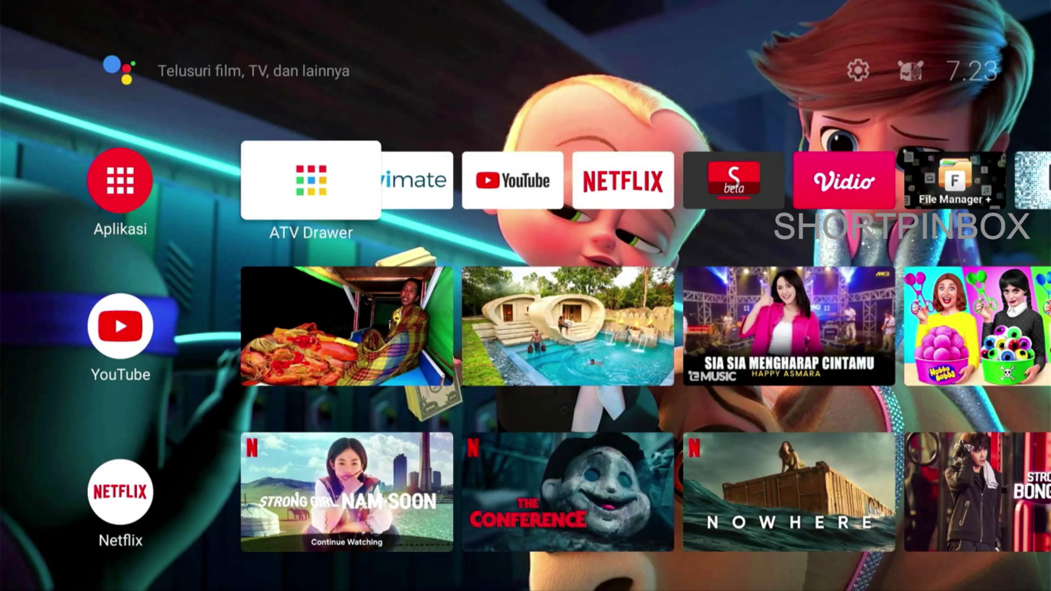
Open the Setelan gear from the Android TV home screen
{"action": "key", "text": "Up"}
{"action": "key", "text": "Down"}
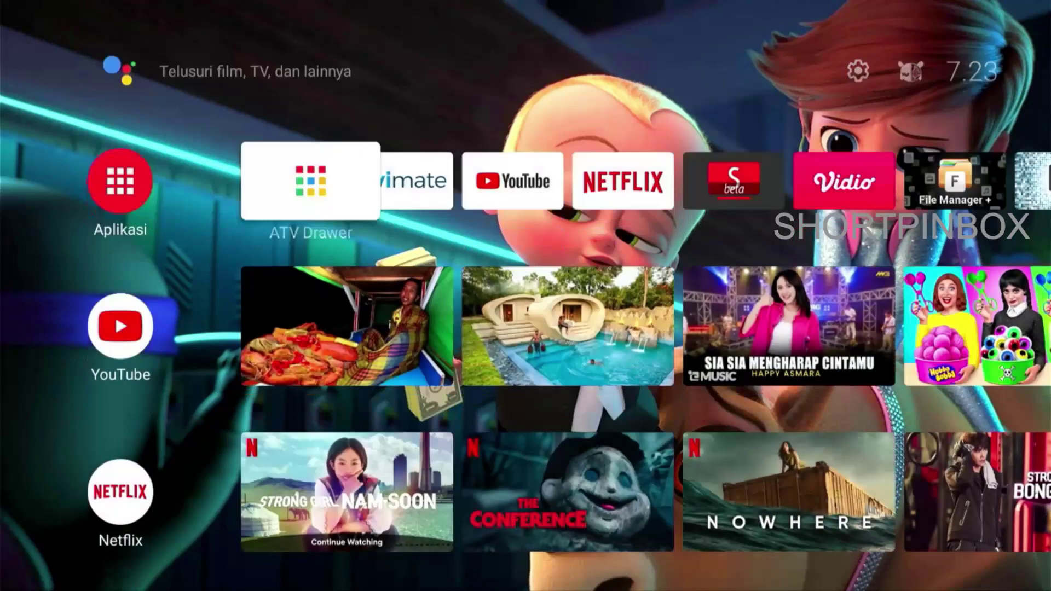
{"action": "key", "text": "Up"}
{"action": "key", "text": "Right"}
{"action": "key", "text": "Right"}
{"action": "key", "text": "Right"}
{"action": "key", "text": "Left"}
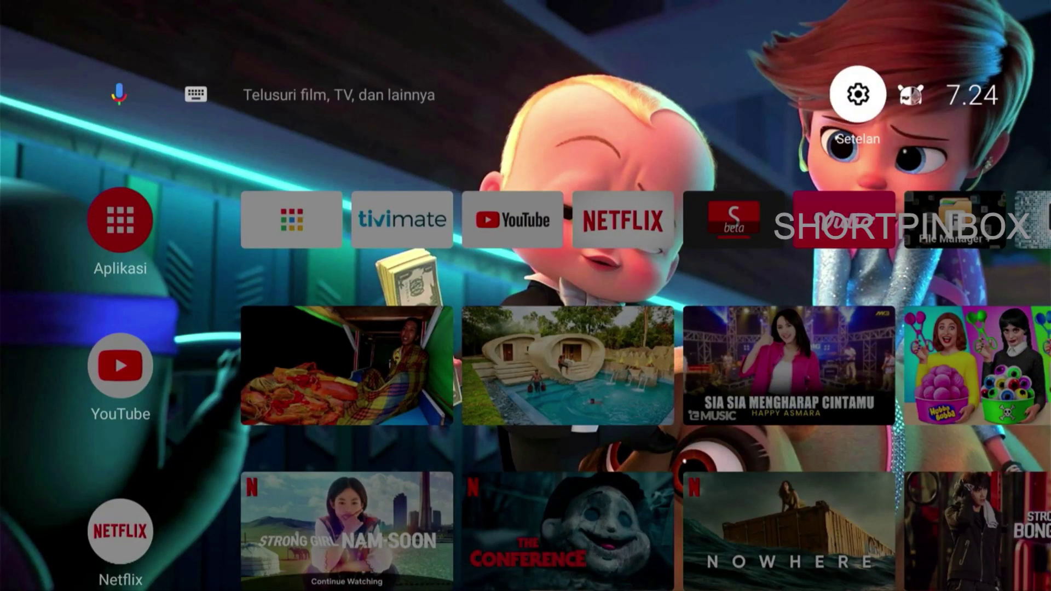
{"action": "key", "text": "Return"}
Go to Preferensi Perangkat > Background TVLauncher and scroll the wallpaper thumbnails
{"action": "key", "text": "Down"}
{"action": "key", "text": "Up"}
{"action": "key", "text": "Down"}
{"action": "key", "text": "Down"}
{"action": "key", "text": "Down"}
{"action": "key", "text": "Down"}
{"action": "key", "text": "Return"}
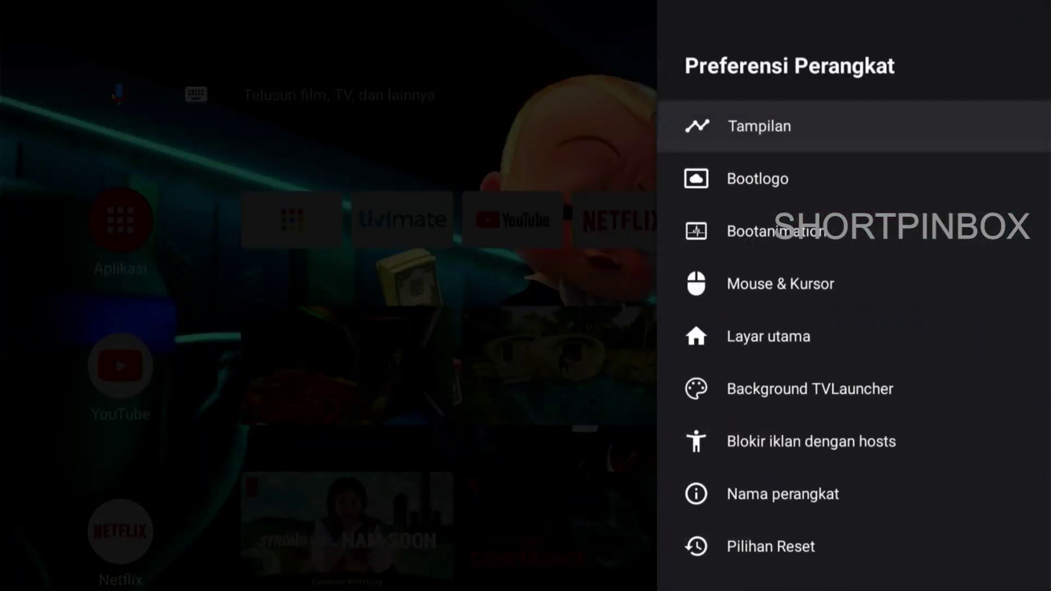
{"action": "key", "text": "Down"}
{"action": "key", "text": "Down"}
{"action": "key", "text": "Down"}
{"action": "key", "text": "Down"}
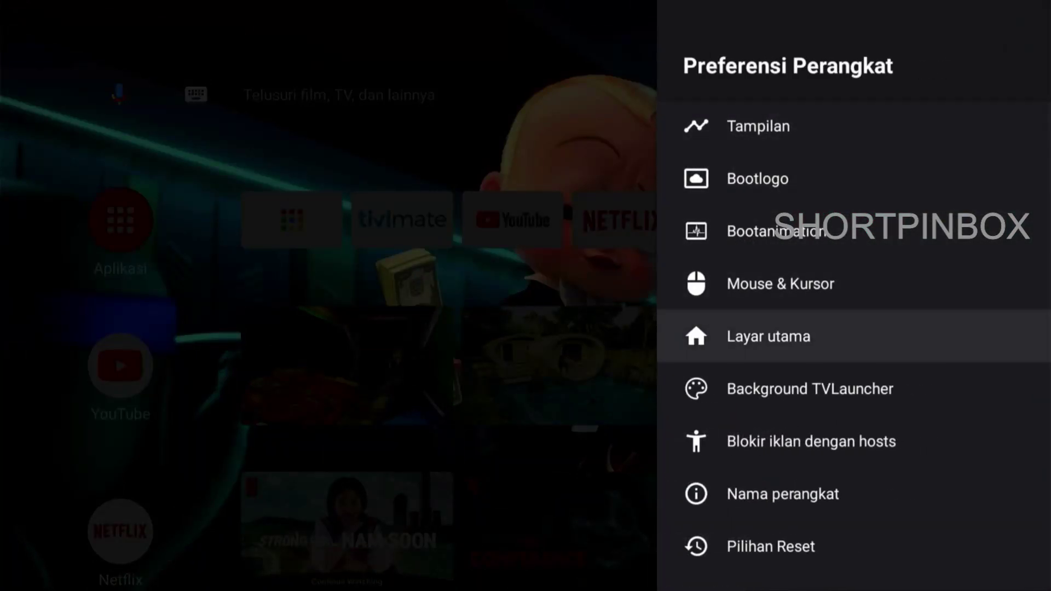
{"action": "key", "text": "Down"}
{"action": "key", "text": "Return"}
{"action": "key", "text": "Down"}
{"action": "key", "text": "Down"}
{"action": "key", "text": "Down"}
{"action": "key", "text": "Down"}
{"action": "key", "text": "Down"}
{"action": "key", "text": "Down"}
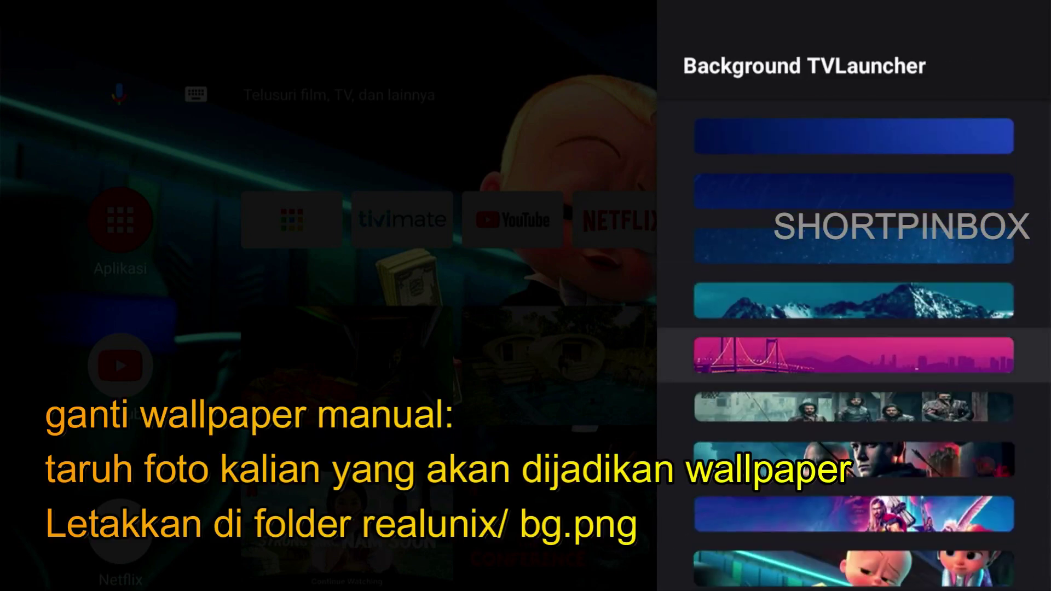
Choose Pasang dari Penyimpanan Internal to use bg.png from the REALUNIX folder
{"action": "key", "text": "Down"}
{"action": "key", "text": "Down"}
{"action": "key", "text": "Down"}
{"action": "key", "text": "Down"}
{"action": "key", "text": "Down"}
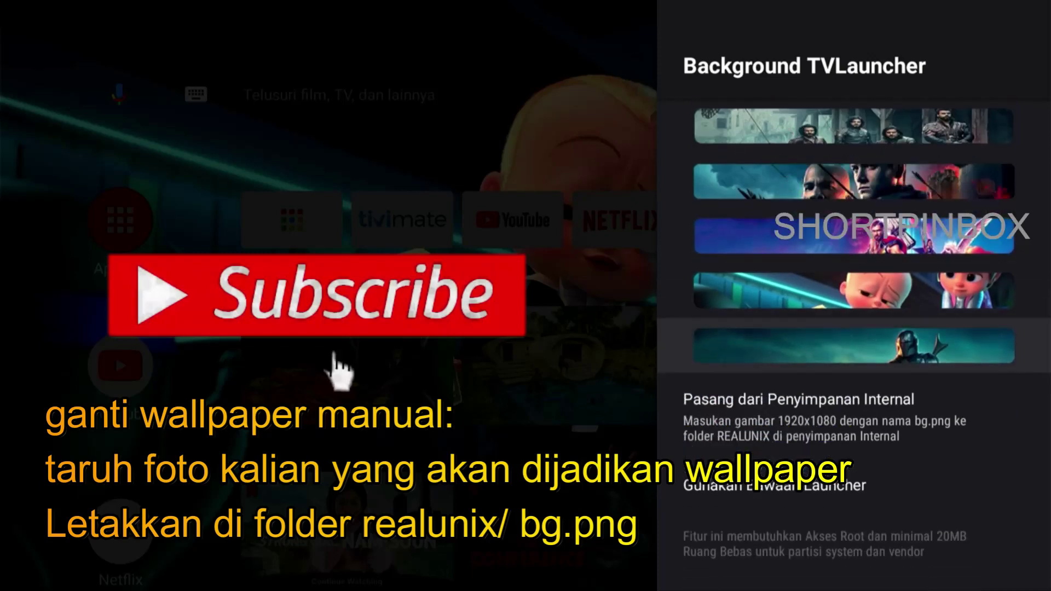
{"action": "key", "text": "Down"}
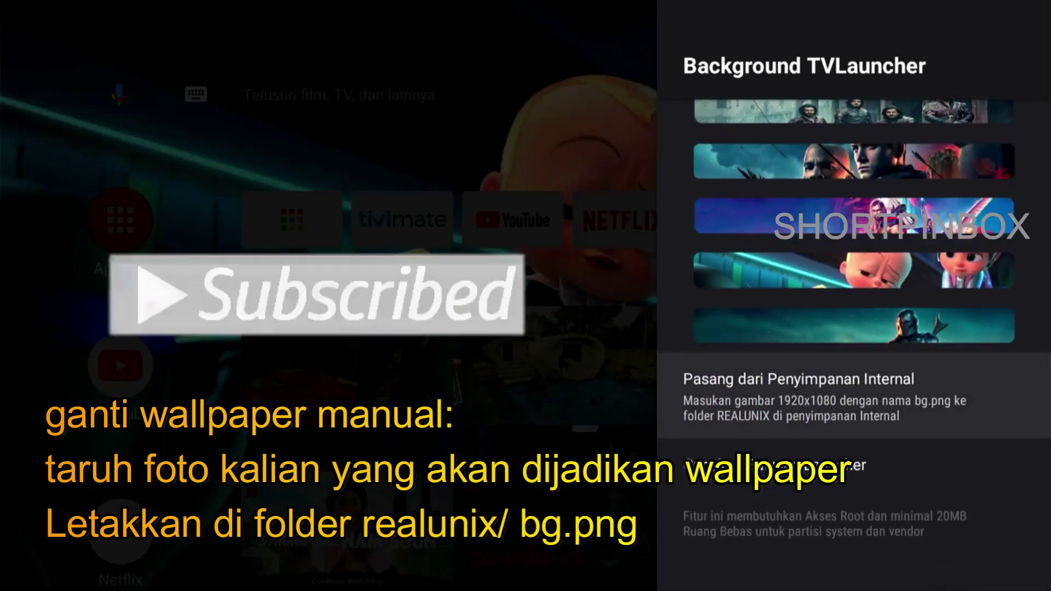
{"action": "key", "text": "Return"}
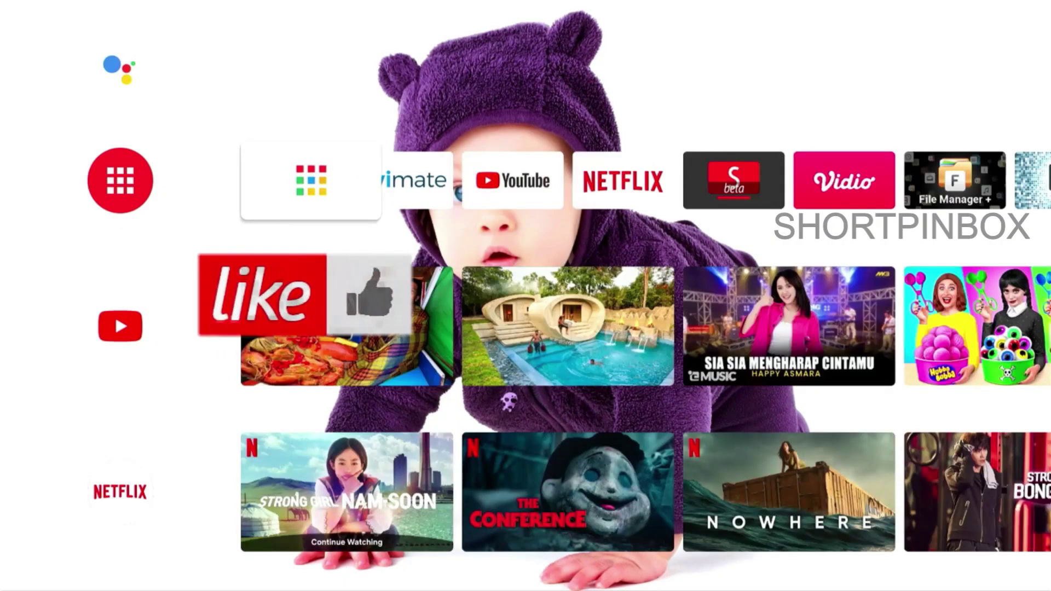
{"action": "key", "text": "Right"}
{"action": "key", "text": "Right"}
{"action": "key", "text": "Right"}
{"action": "key", "text": "Right"}
{"action": "key", "text": "Right"}
{"action": "key", "text": "Right"}
{"action": "key", "text": "Right"}
{"action": "key", "text": "Right"}
{"action": "key", "text": "Right"}
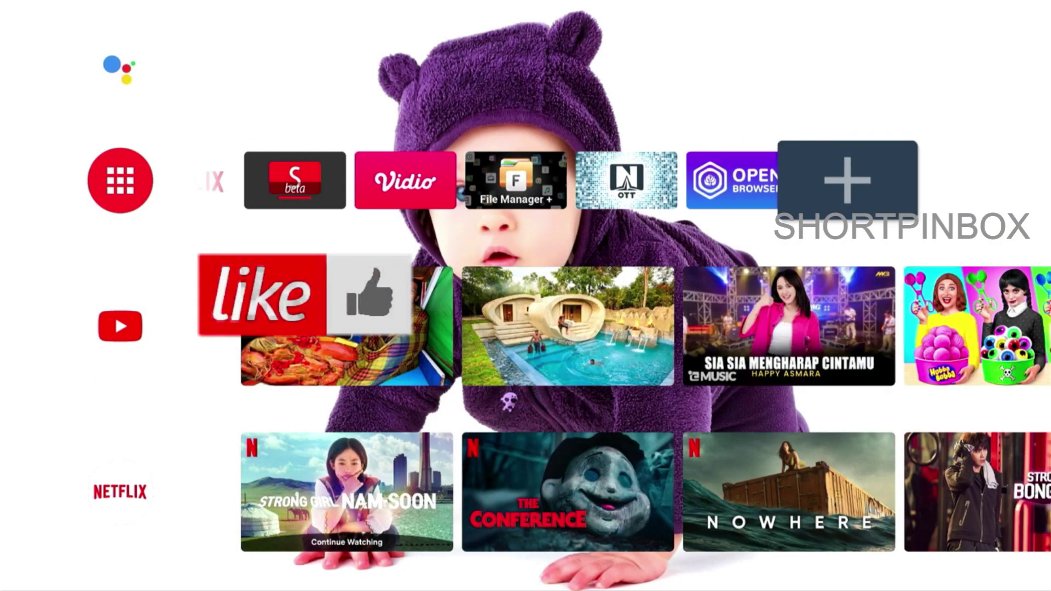
{"action": "key", "text": "Down"}
{"action": "key", "text": "Down"}
{"action": "key", "text": "Down"}
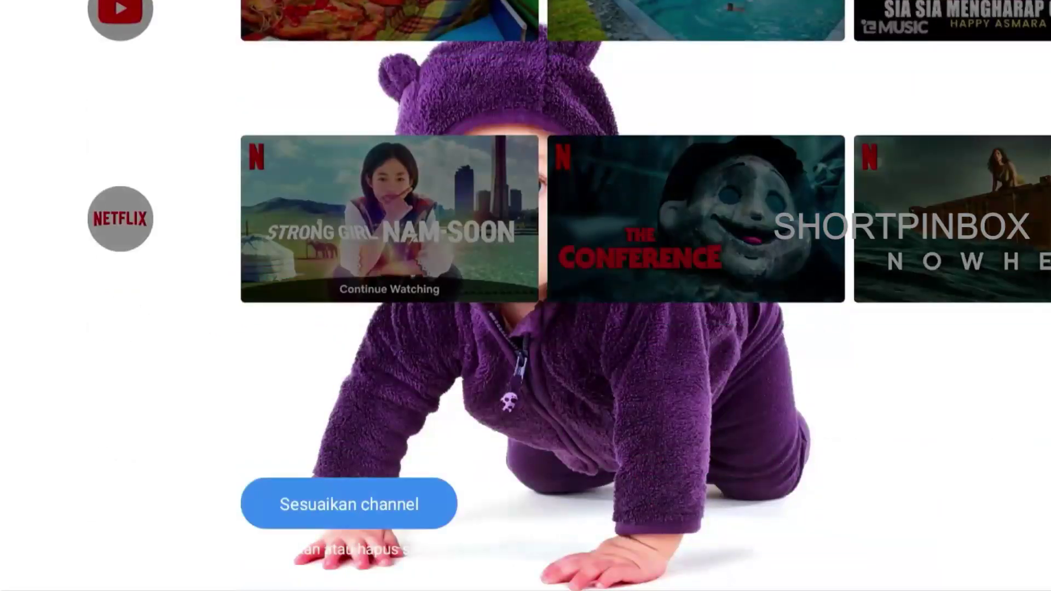
{"action": "key", "text": "Up"}
{"action": "key", "text": "Up"}
{"action": "key", "text": "Up"}
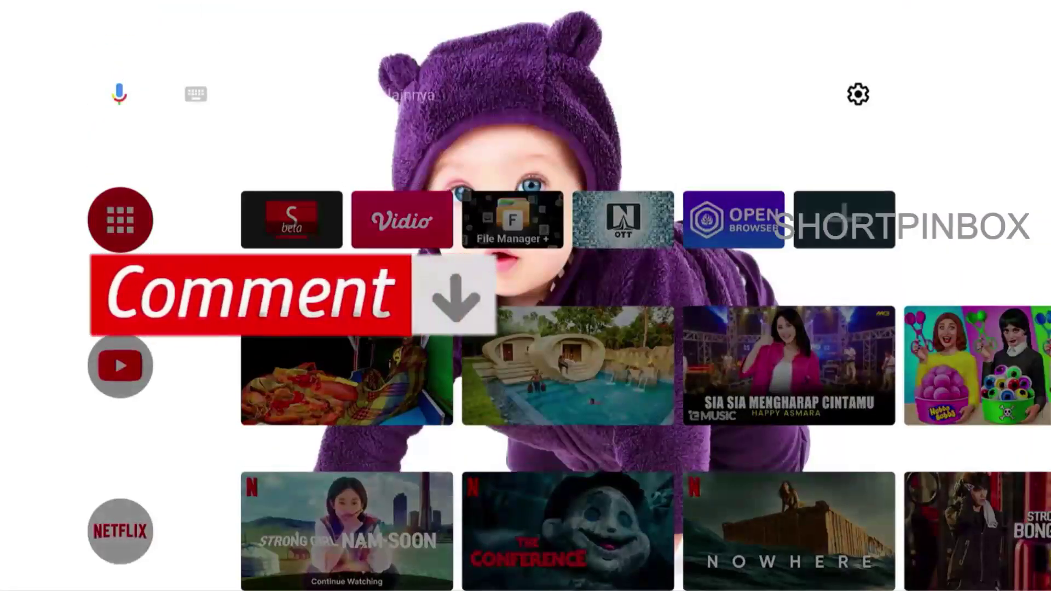